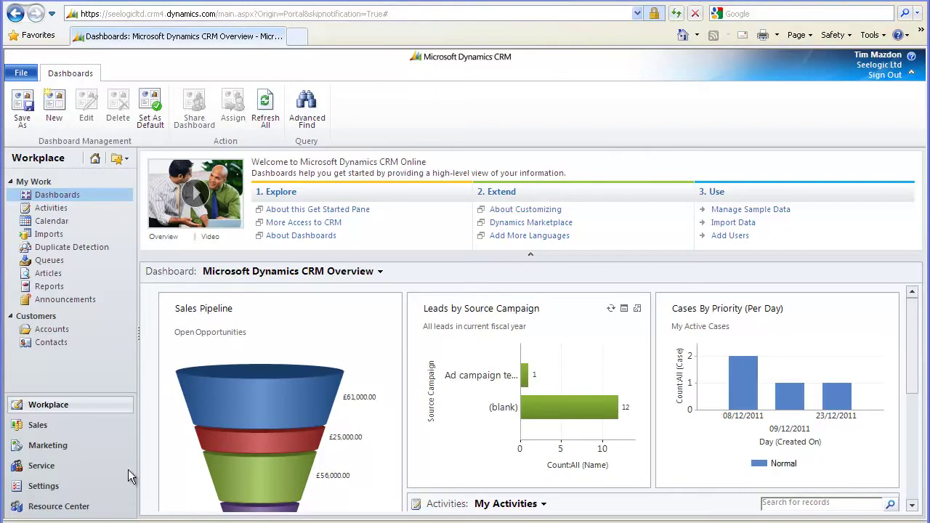
- Create a unit group named Bottles with the primary unit 1 Bottle in the product catalog settings
click(43, 487)
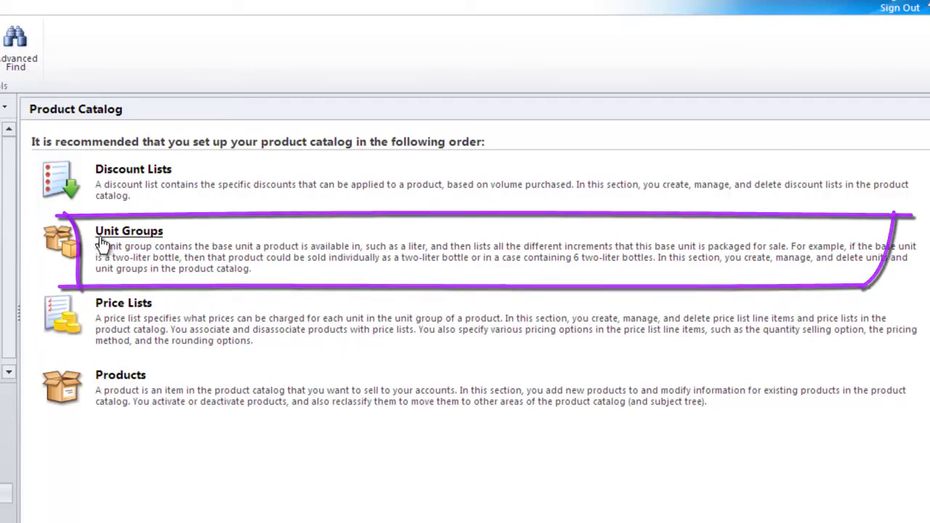
click(109, 233)
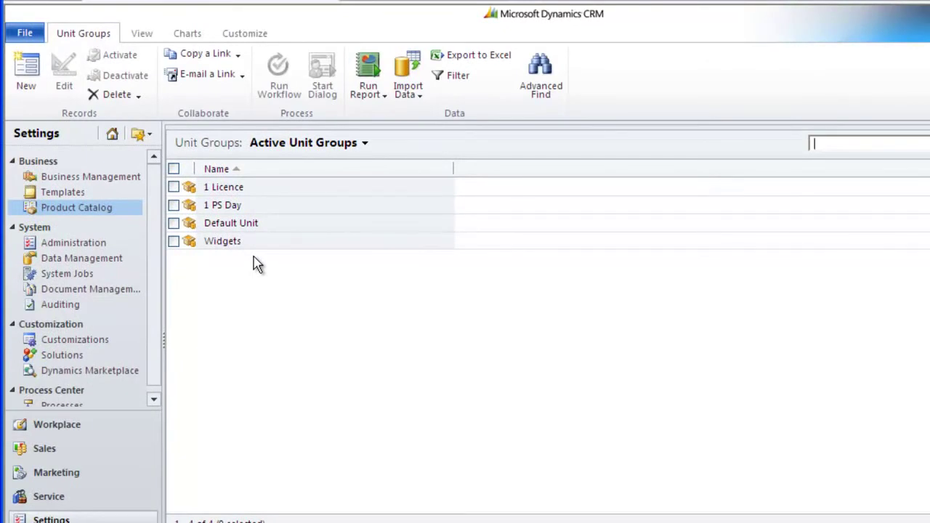
click(29, 73)
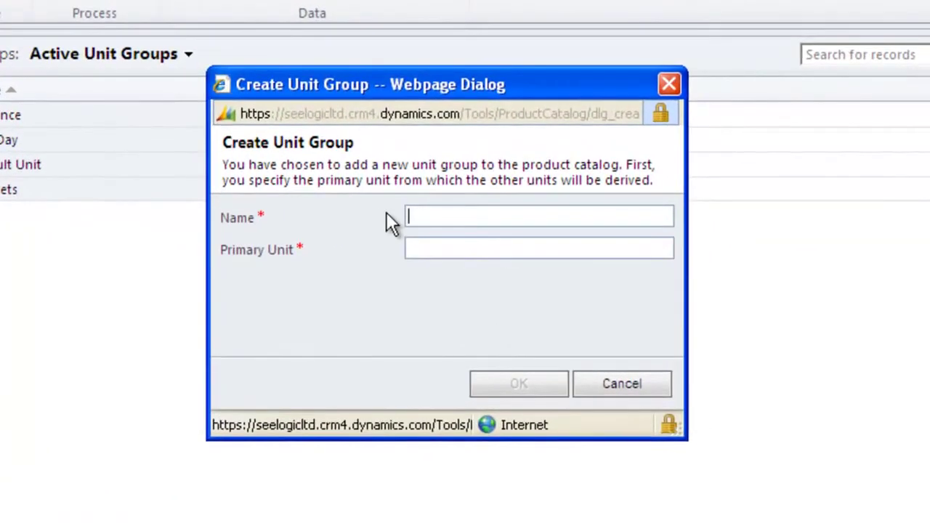
text(Bottles)
click(452, 250)
text(1 B)
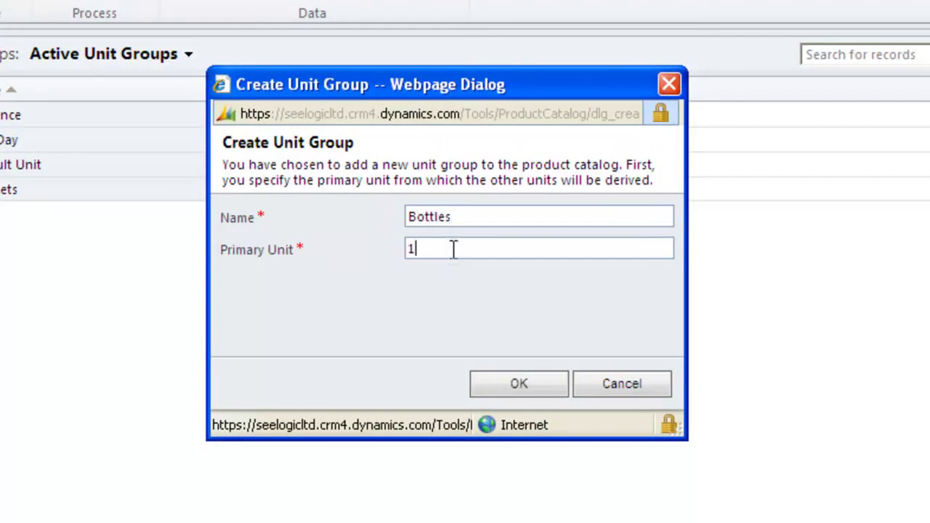
text(ottles)
key(BackSpace)
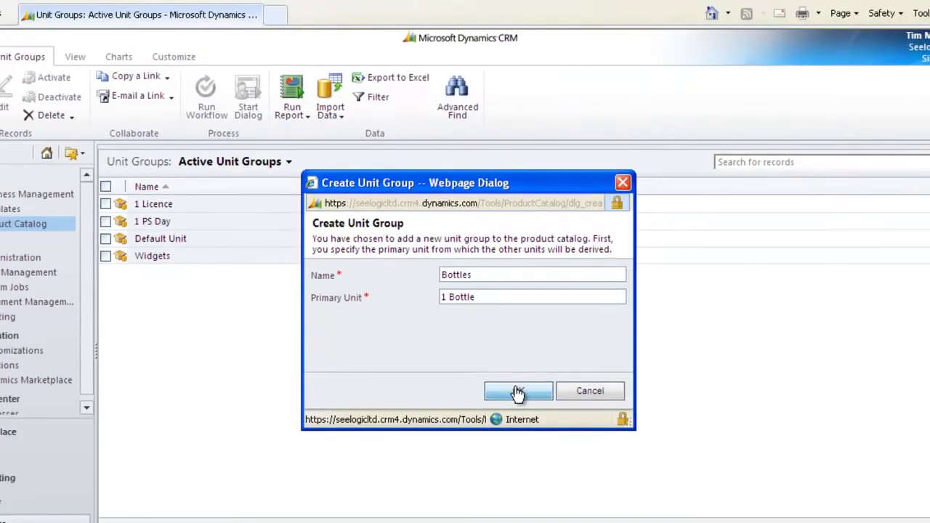
click(517, 386)
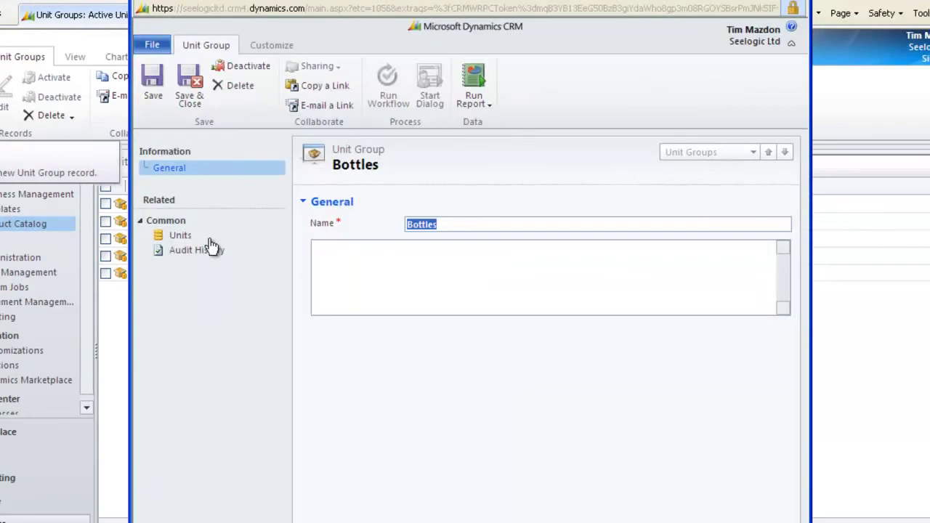
- Add a unit named 20 Bottle Pack to the Bottles unit group, with quantity 20 and base unit 1 Bottle, and save it
click(180, 237)
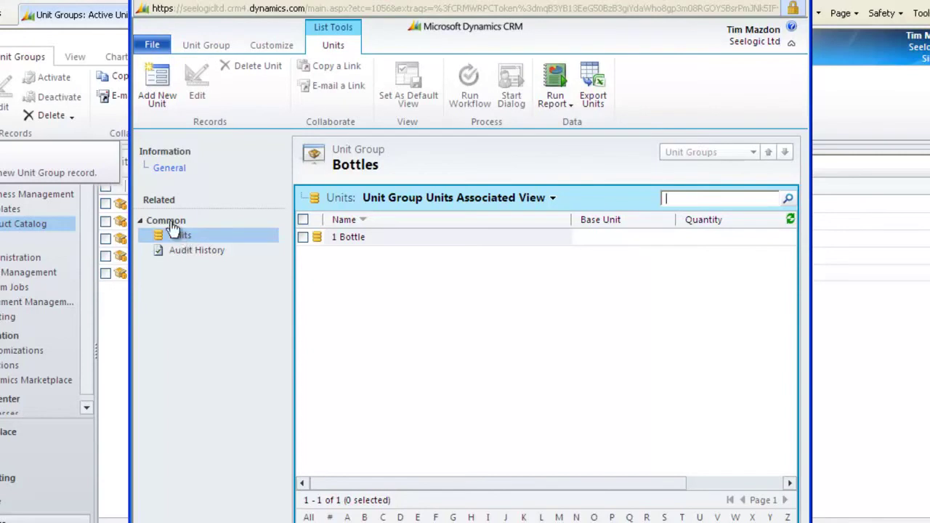
click(159, 98)
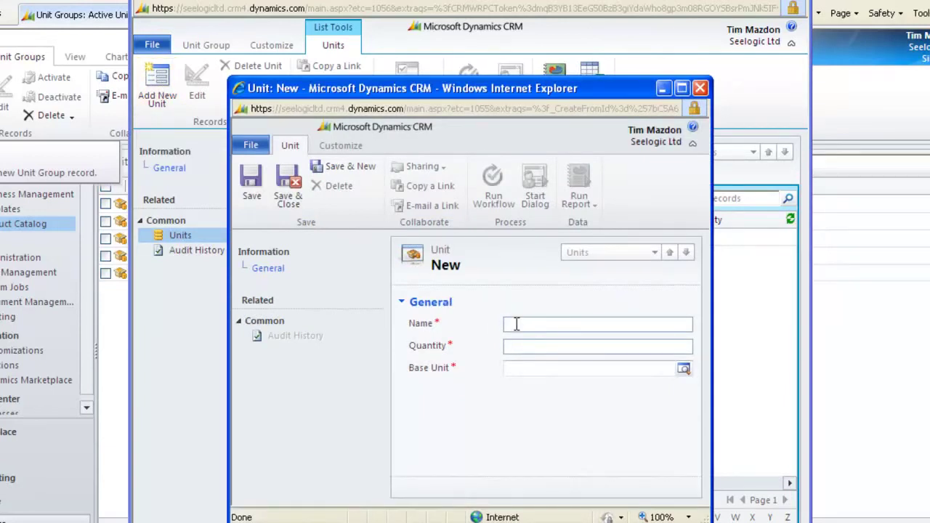
text(20 Bo)
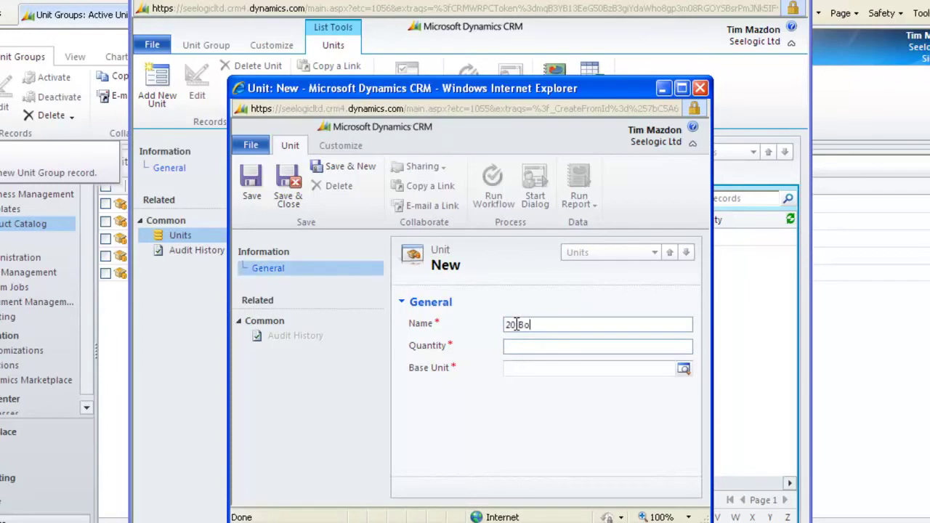
text(ttle Pack)
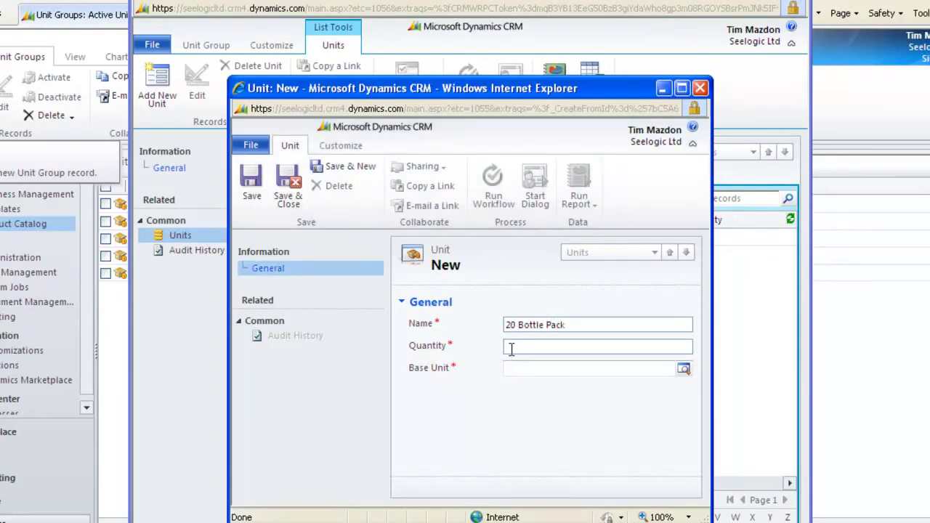
click(512, 349)
text(20)
click(683, 370)
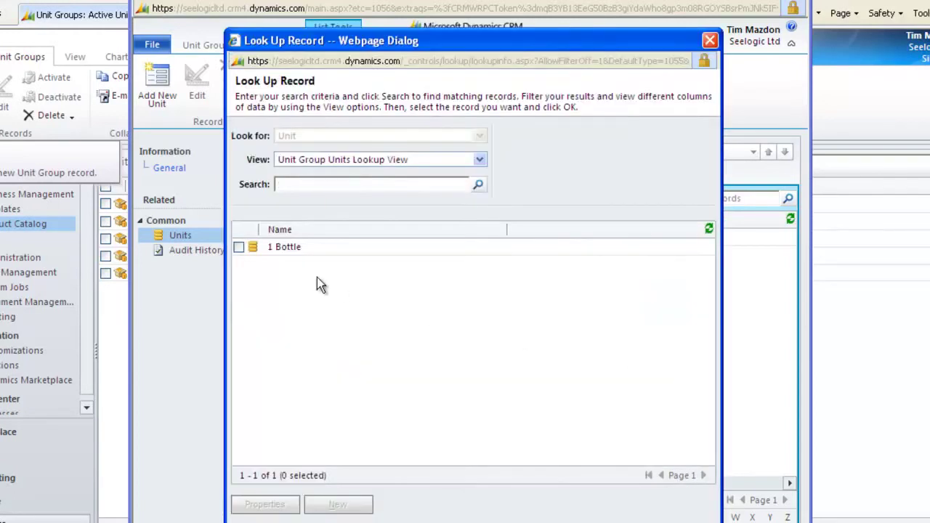
double_click(285, 249)
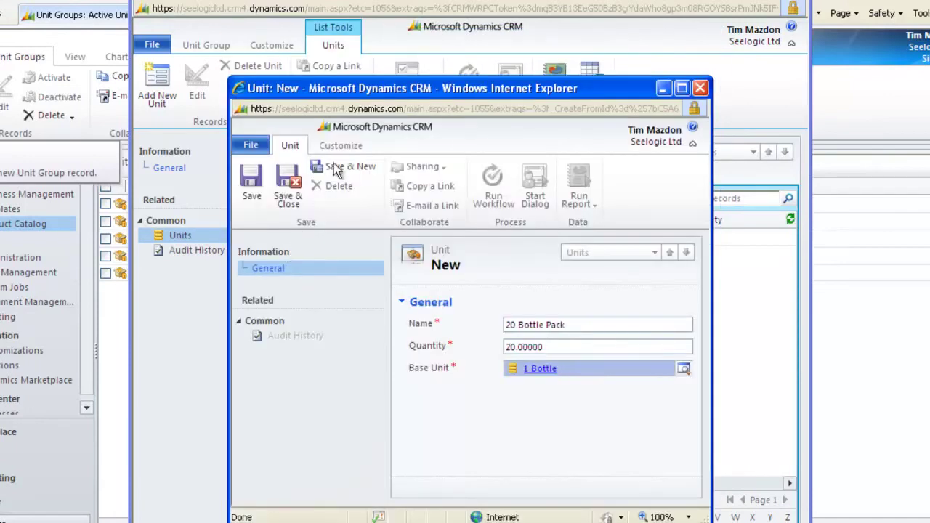
click(343, 172)
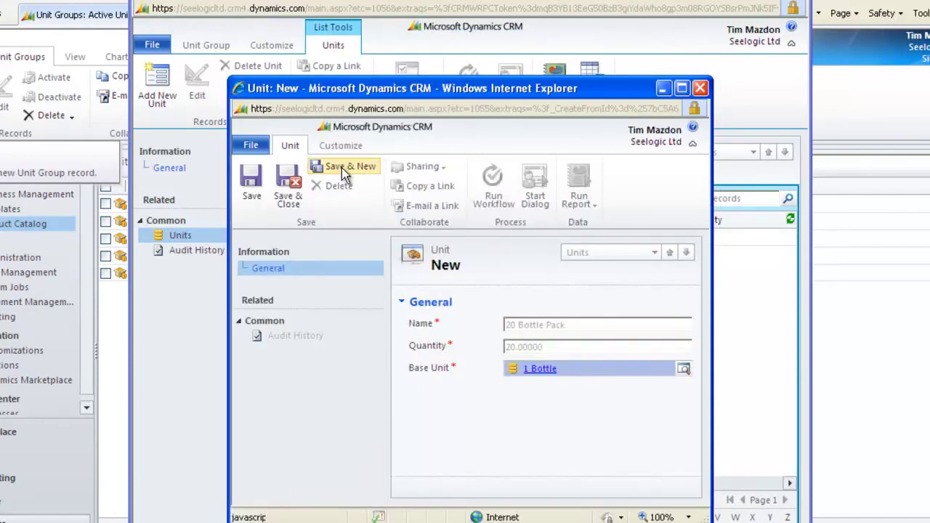
- Add a unit named 50 Bottle Pack with quantity 50 and base unit 1 Bottle, then save and close the Bottles unit group
click(518, 324)
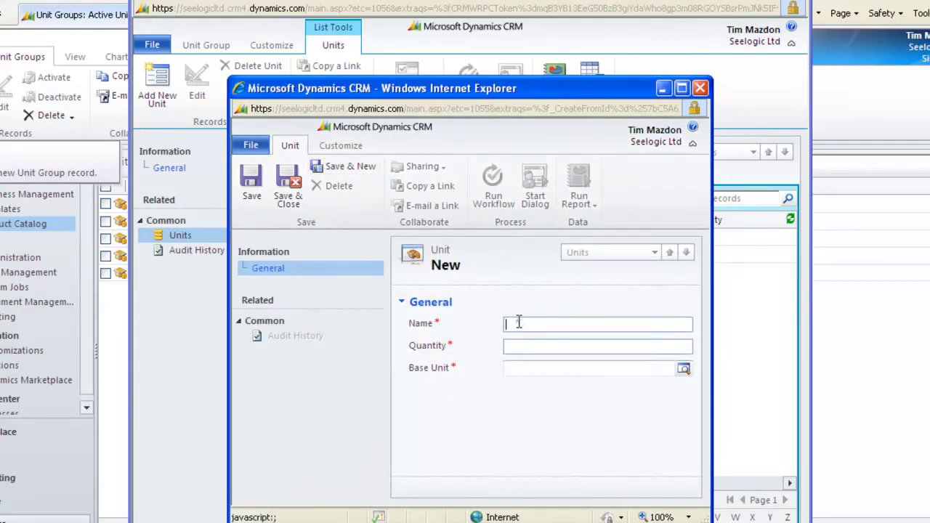
text(5)
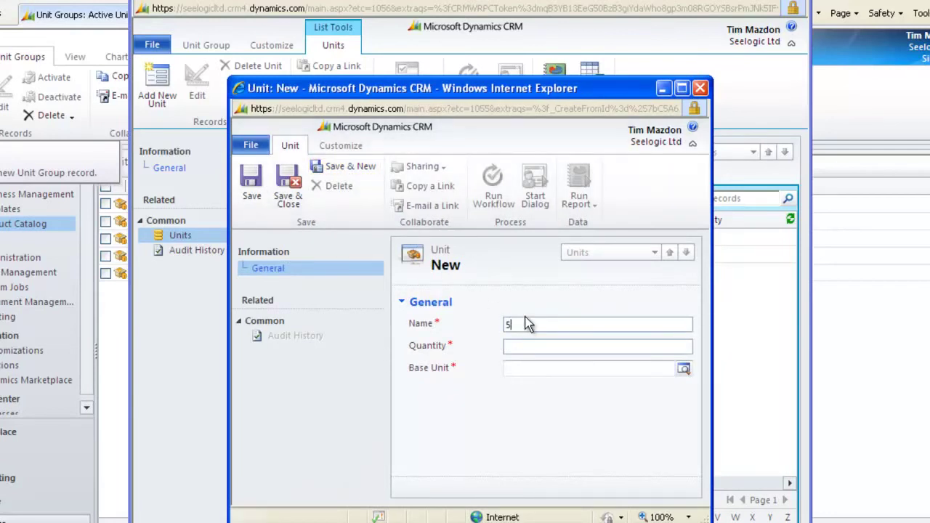
text(0 Boxttle Pack)
click(511, 345)
text(50)
click(685, 368)
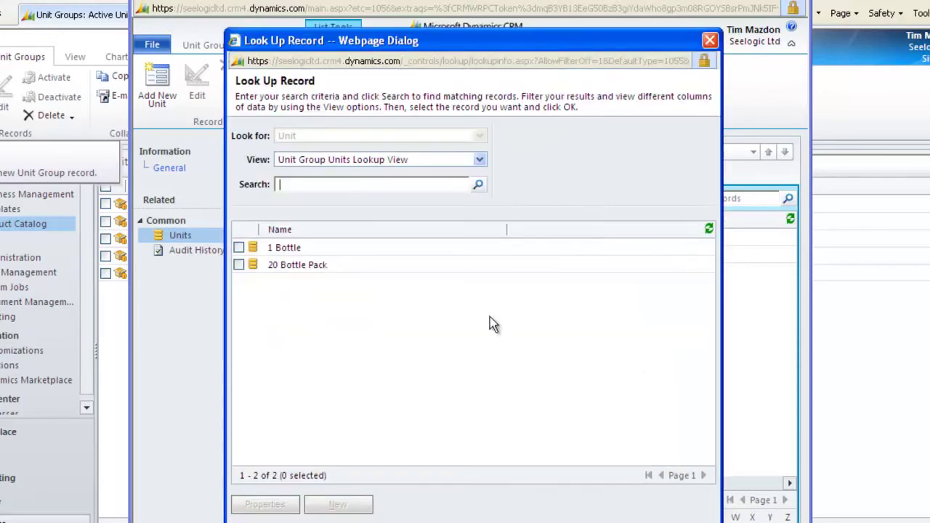
click(290, 250)
double_click(290, 250)
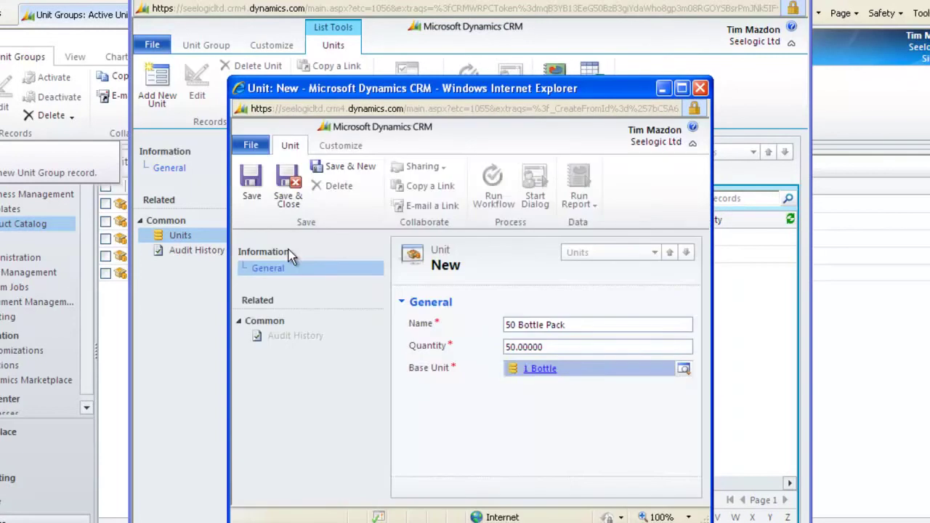
click(289, 188)
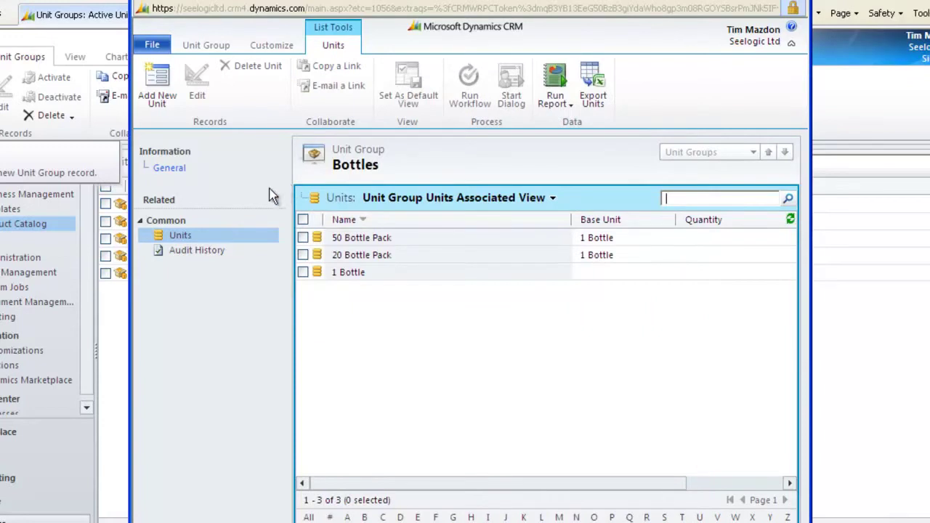
click(174, 173)
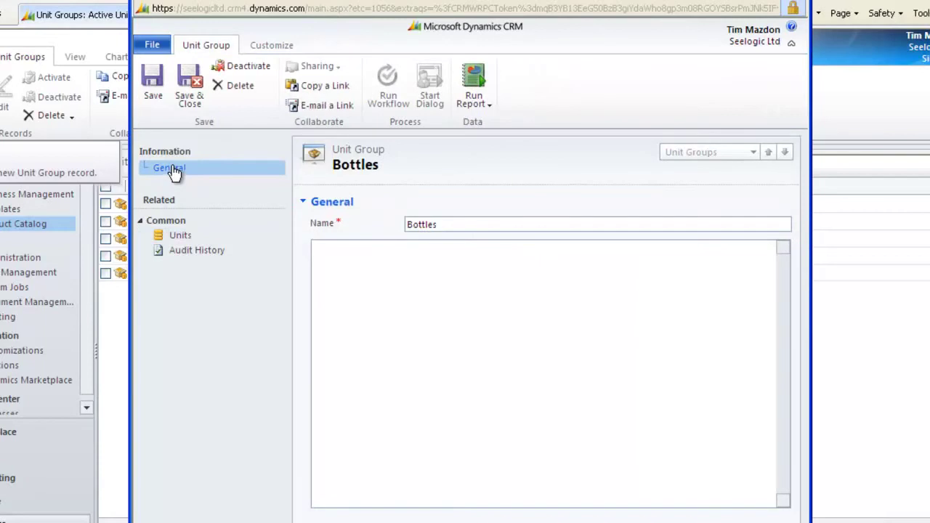
click(194, 90)
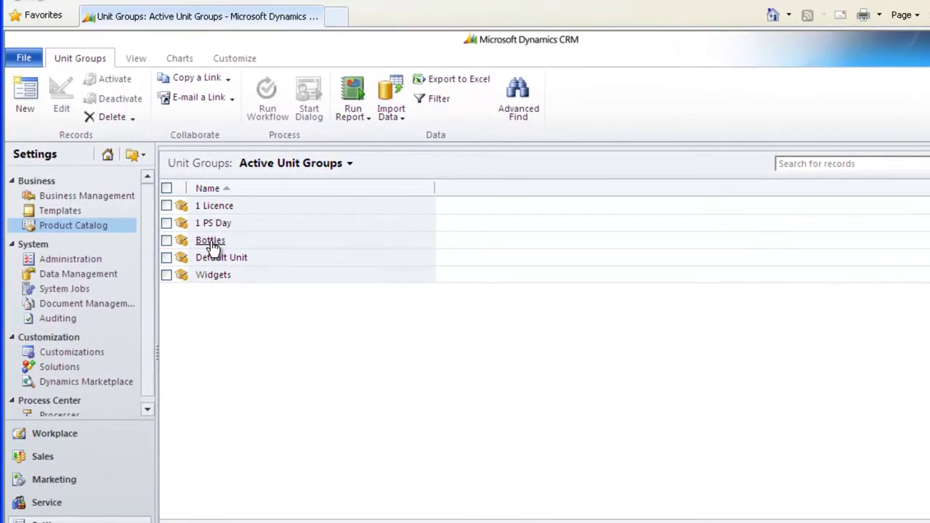
- Review the catalog's price lists by viewing a blank price list form and the Standard Price List record, closing both
click(66, 226)
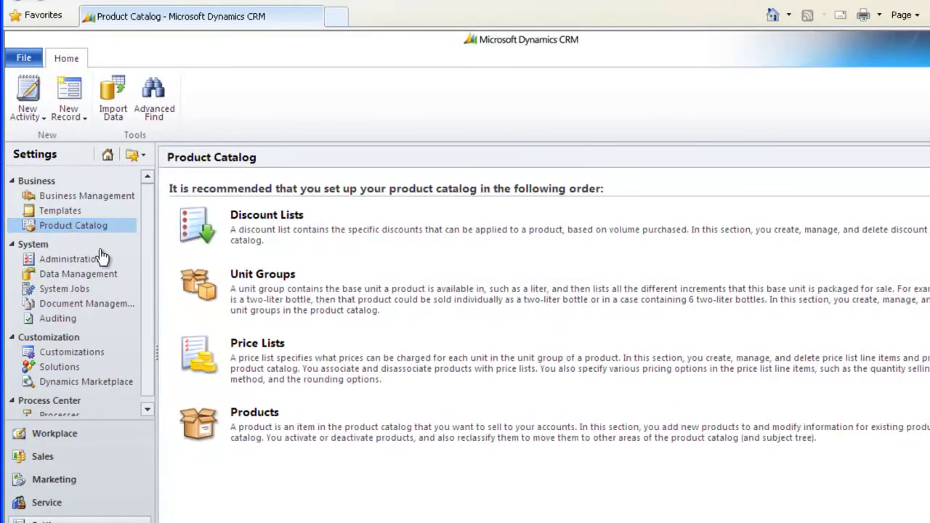
click(251, 351)
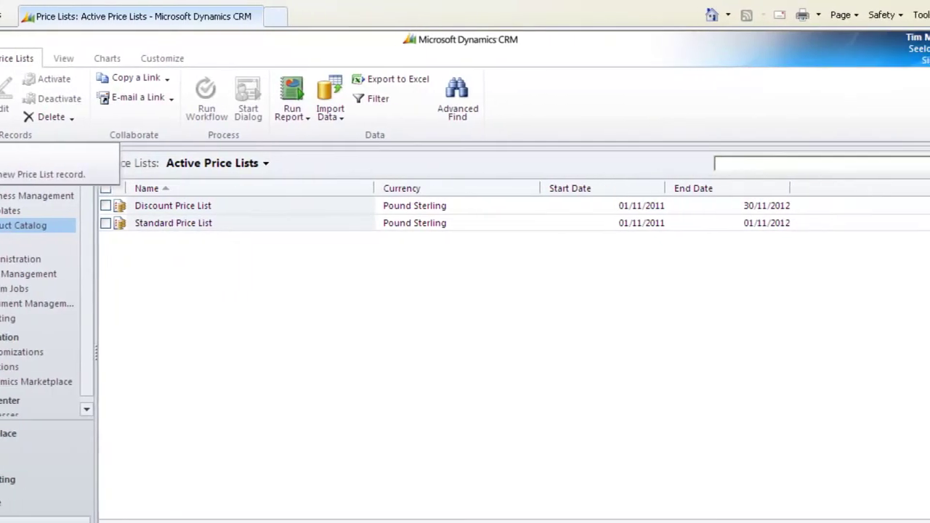
click(0, 95)
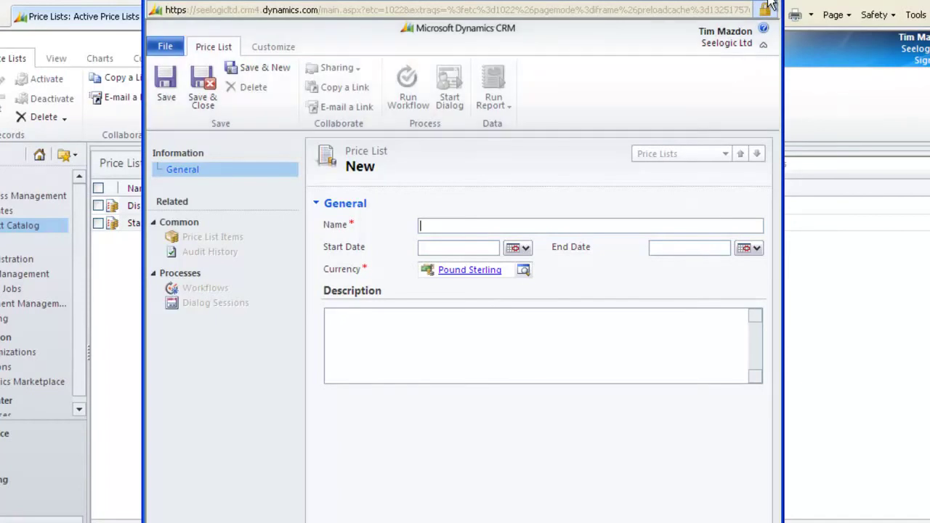
click(772, 6)
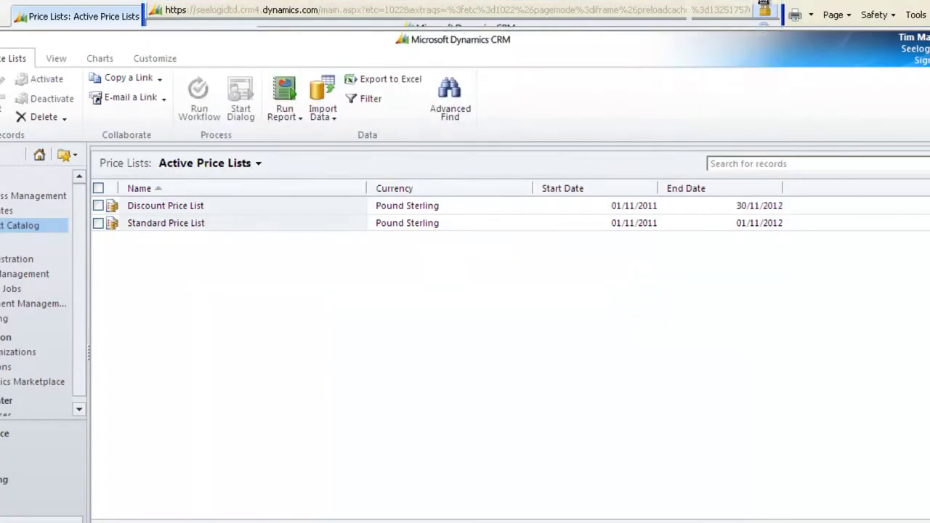
click(166, 225)
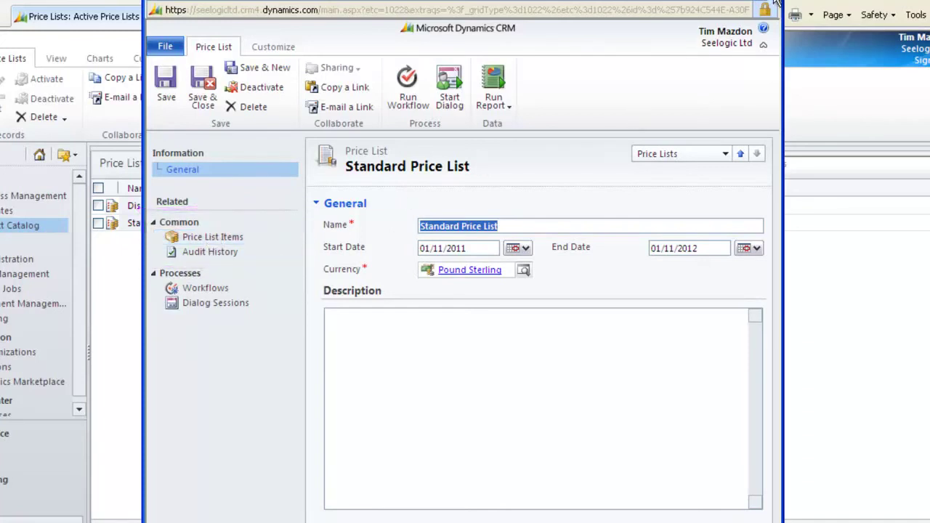
click(775, 5)
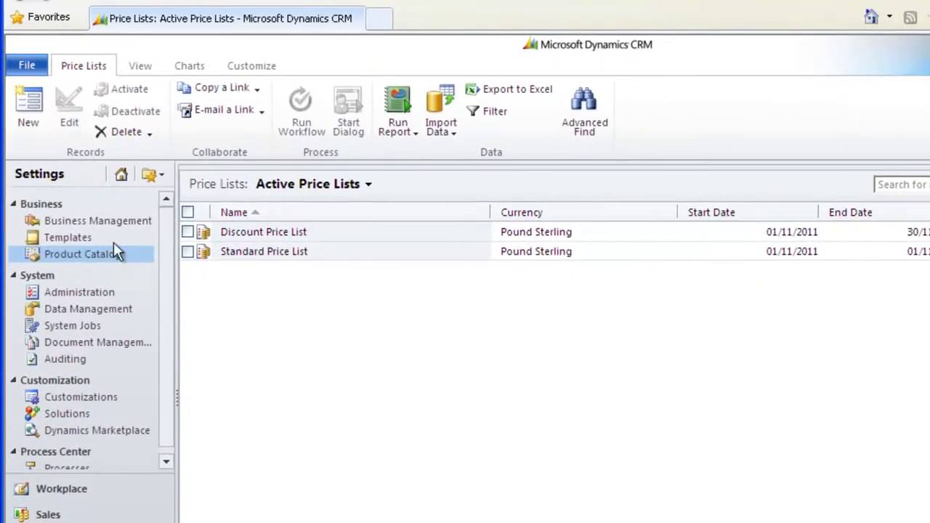
- Examine the Widgets product in the product catalog, including its general details and price list items
click(102, 254)
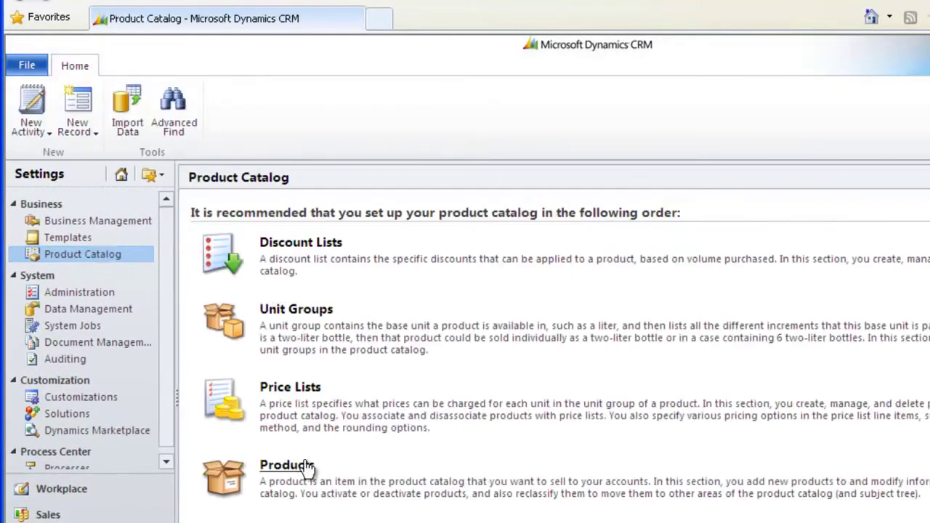
click(284, 469)
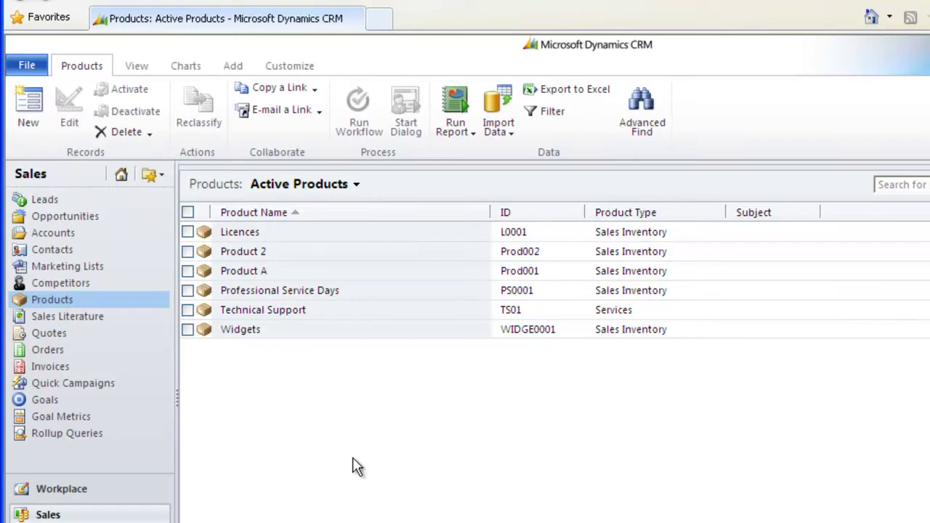
click(235, 332)
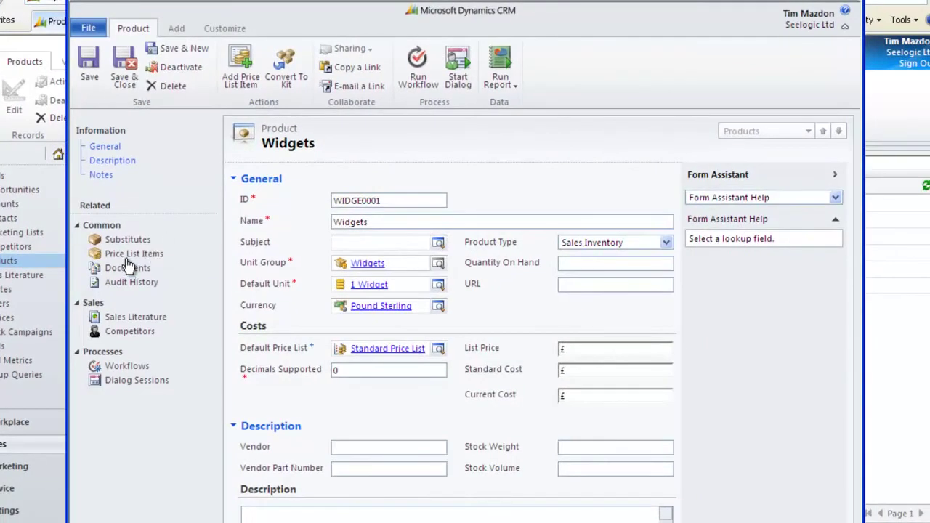
click(122, 255)
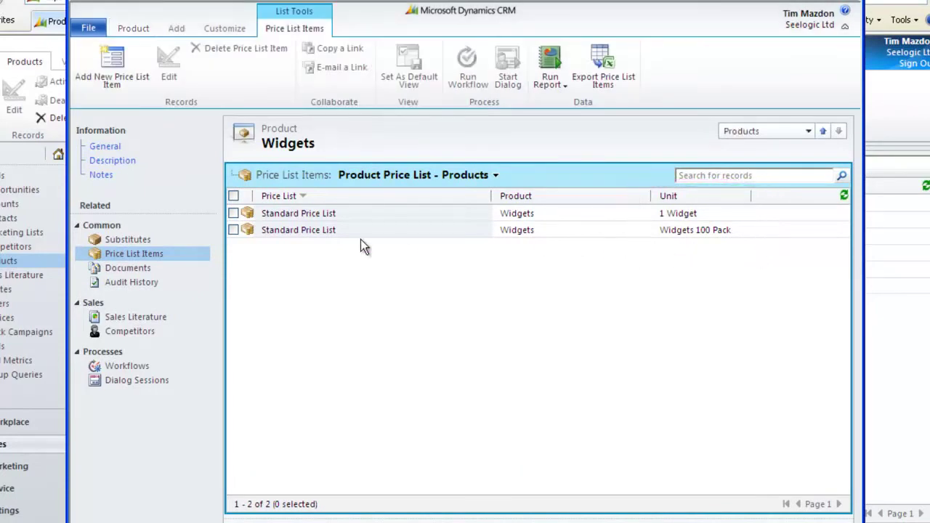
click(107, 147)
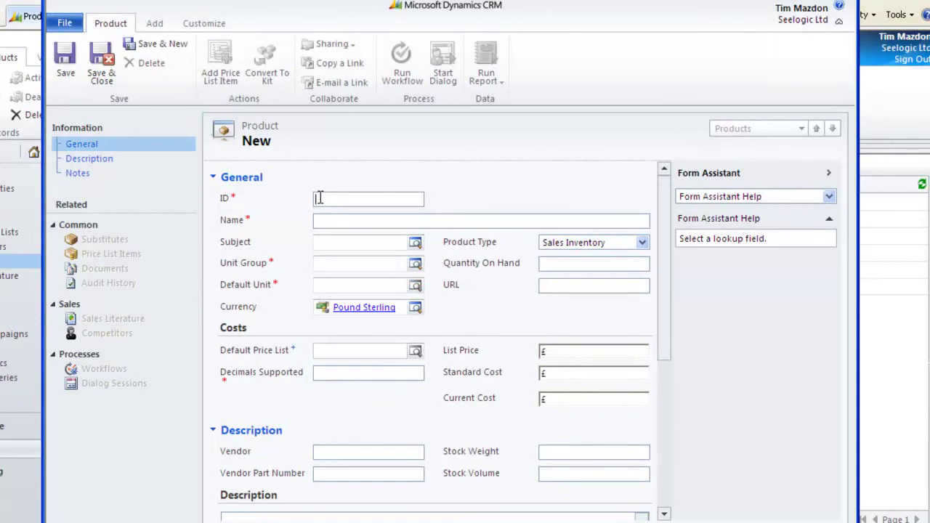
- Enter BOT01 as the new product's ID and Bottles as its name, and assign the Bottles unit group
text(BOT01)
click(317, 221)
text(Bottles)
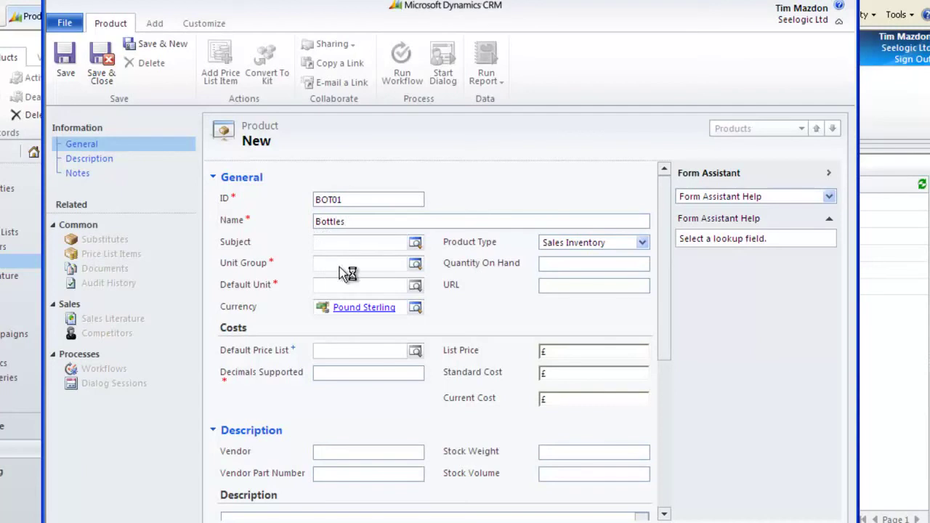
click(415, 268)
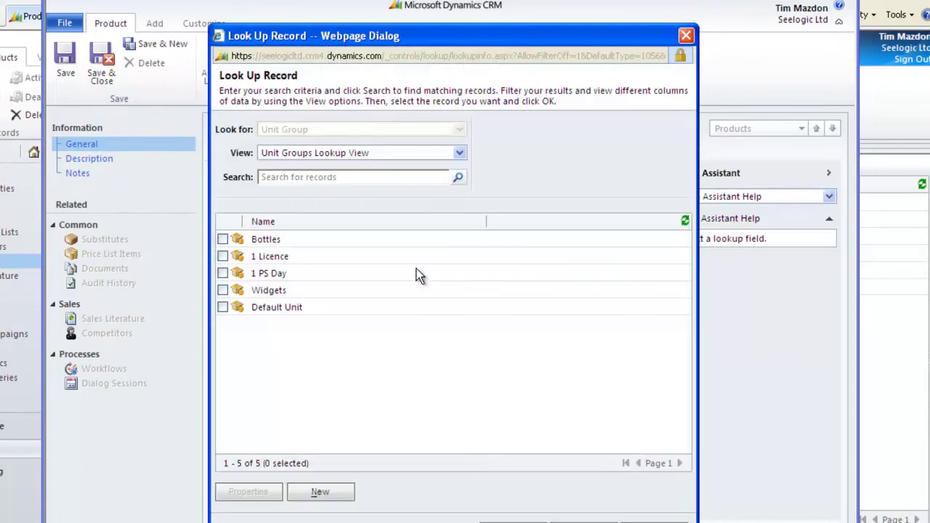
click(268, 242)
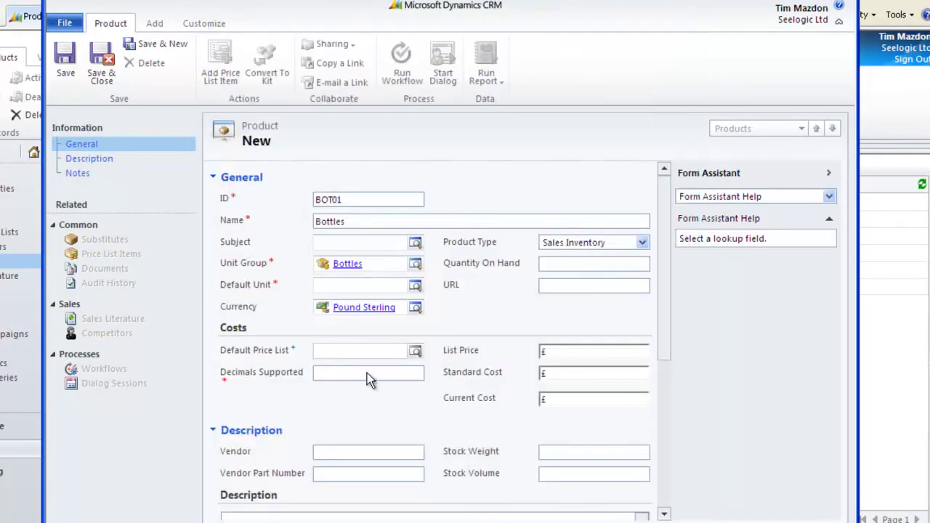
- Set the product's default unit to 1 Bottle and decimals supported to 0, then save the product
click(415, 287)
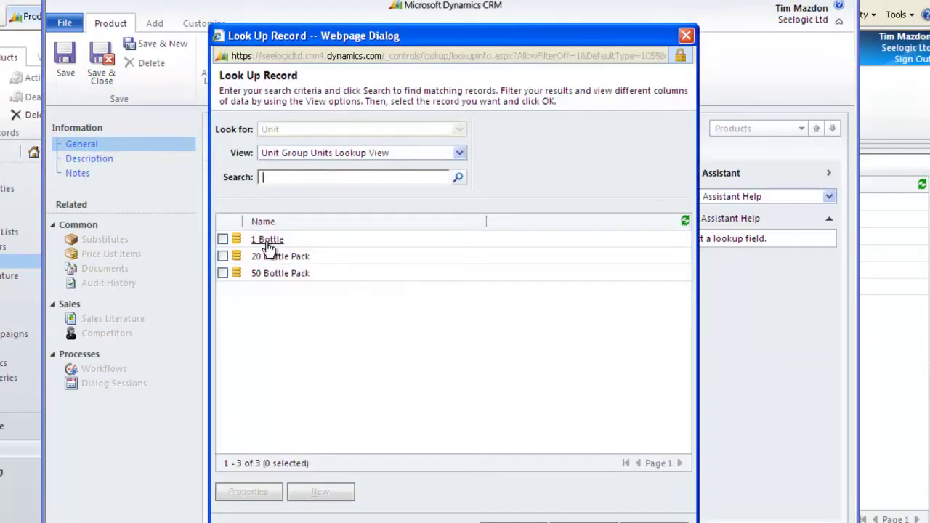
click(268, 244)
double_click(268, 244)
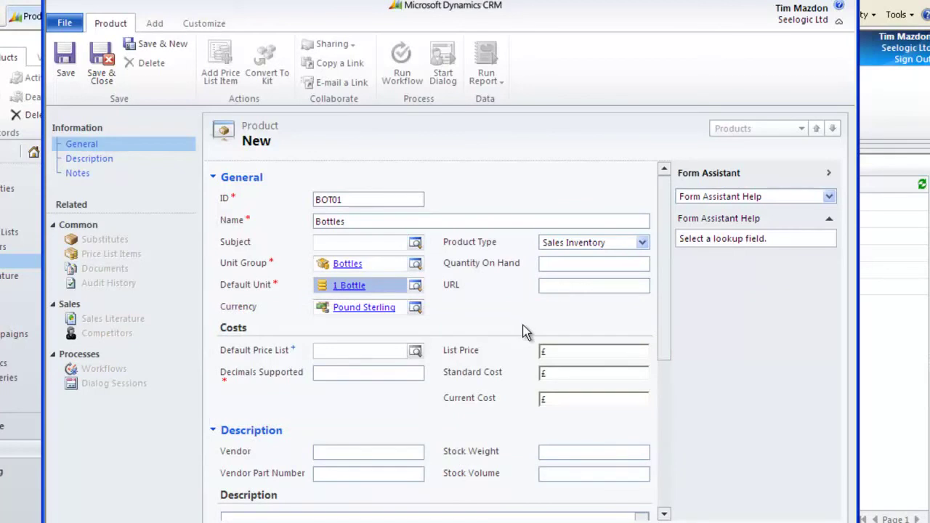
click(330, 374)
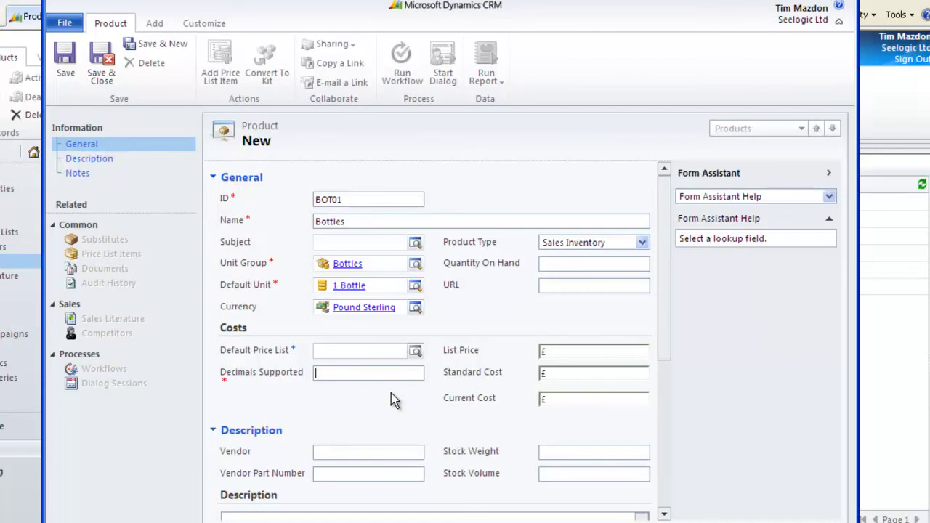
text(0)
click(66, 61)
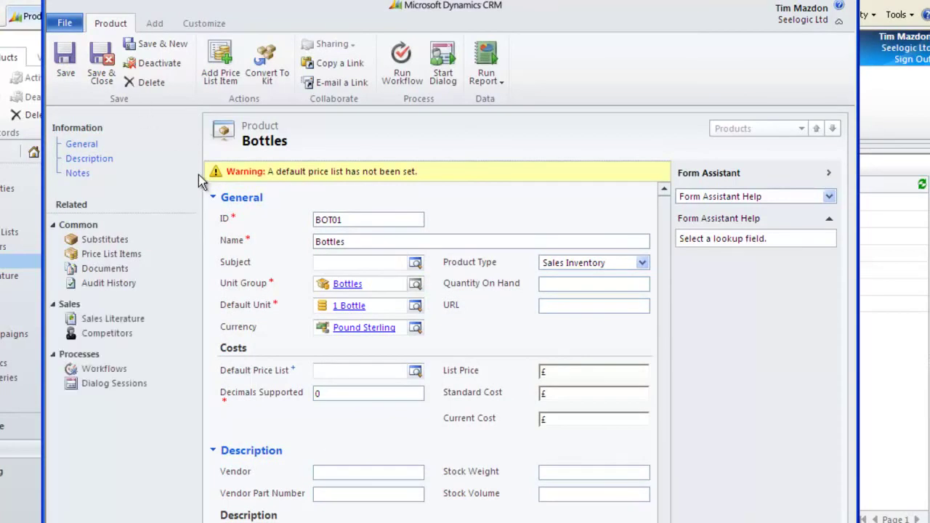
- Start a new price list item for the Bottles product and assign it to the Standard Price List
click(102, 240)
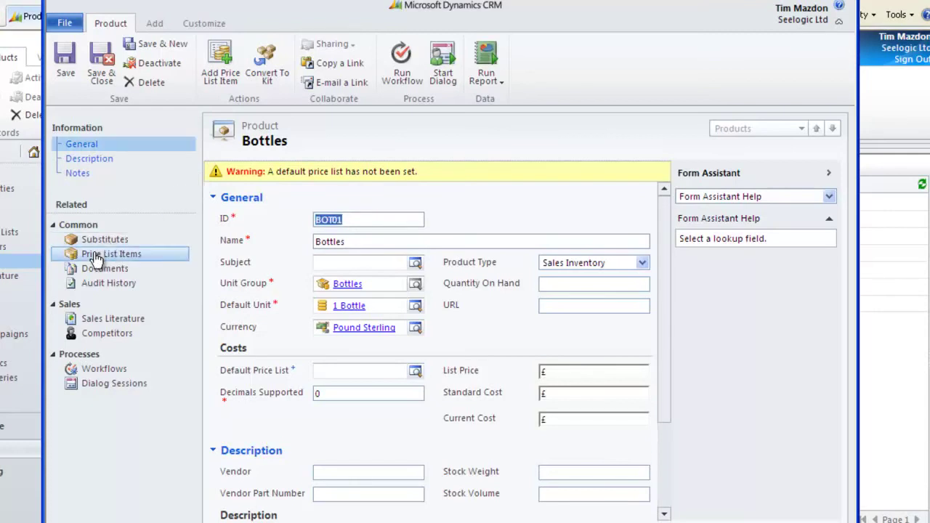
click(96, 256)
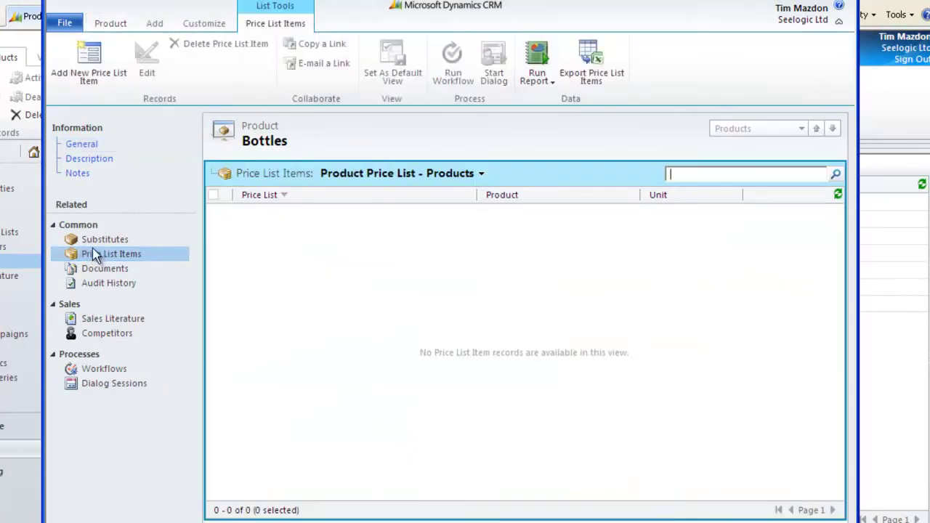
click(91, 59)
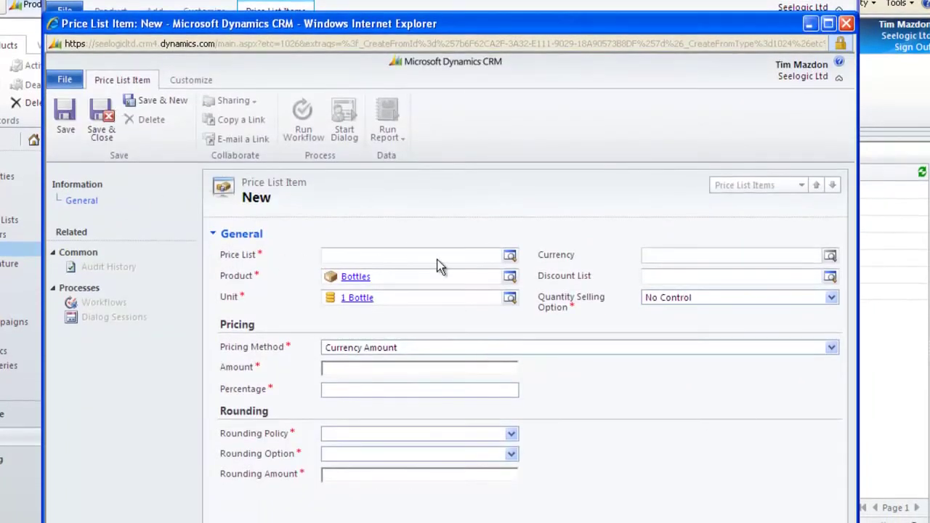
click(510, 259)
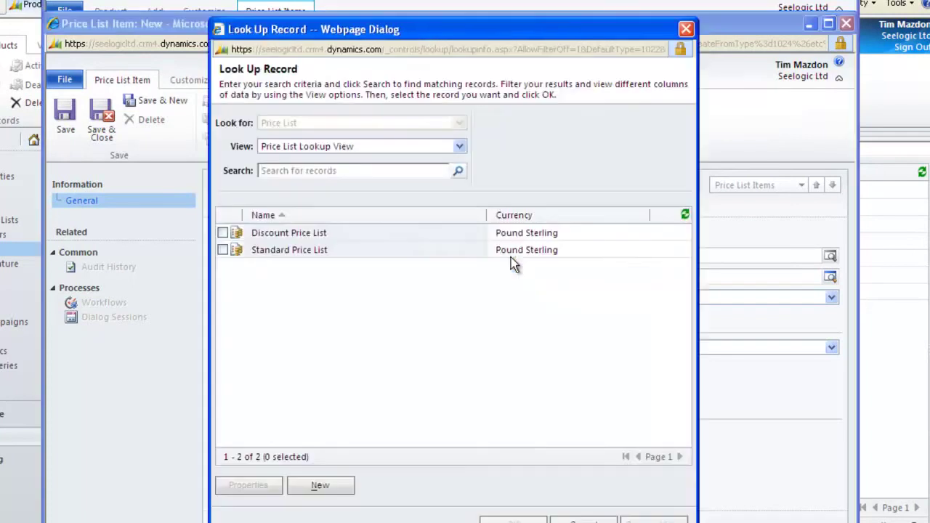
click(231, 256)
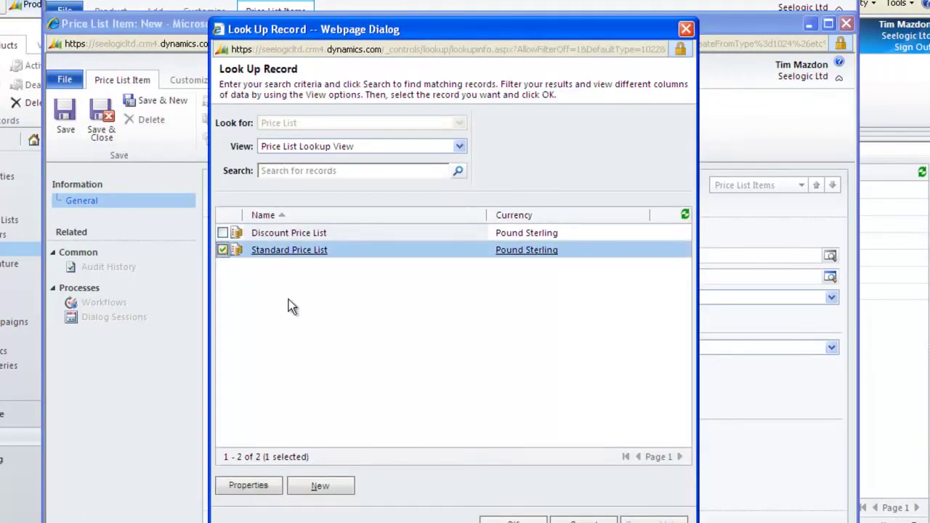
click(512, 520)
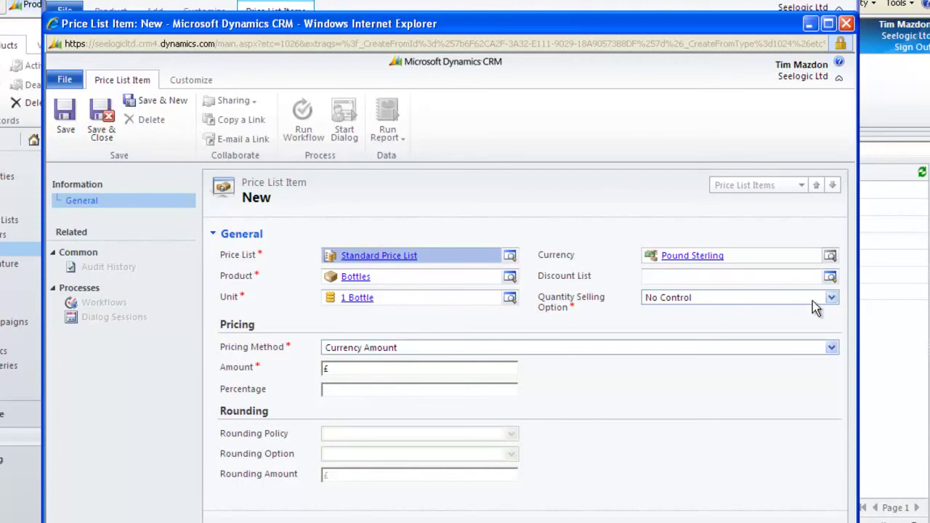
- Keep No Control and Currency Amount for the 1 Bottle item, set its amount to £1, and save it while starting another item
click(832, 299)
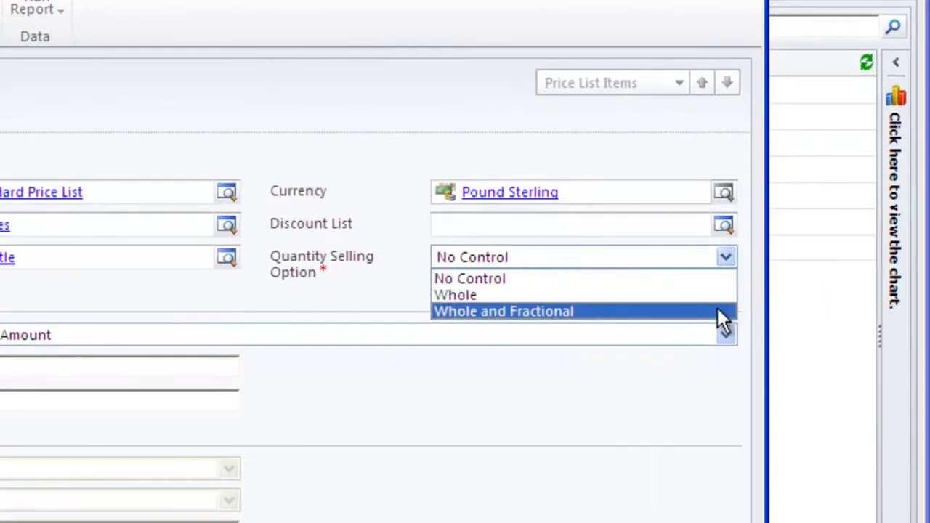
click(375, 296)
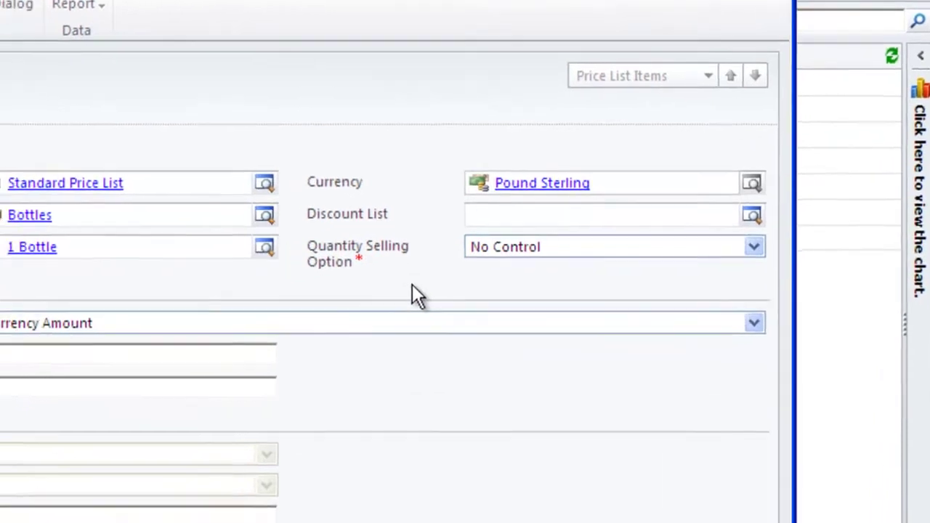
click(882, 274)
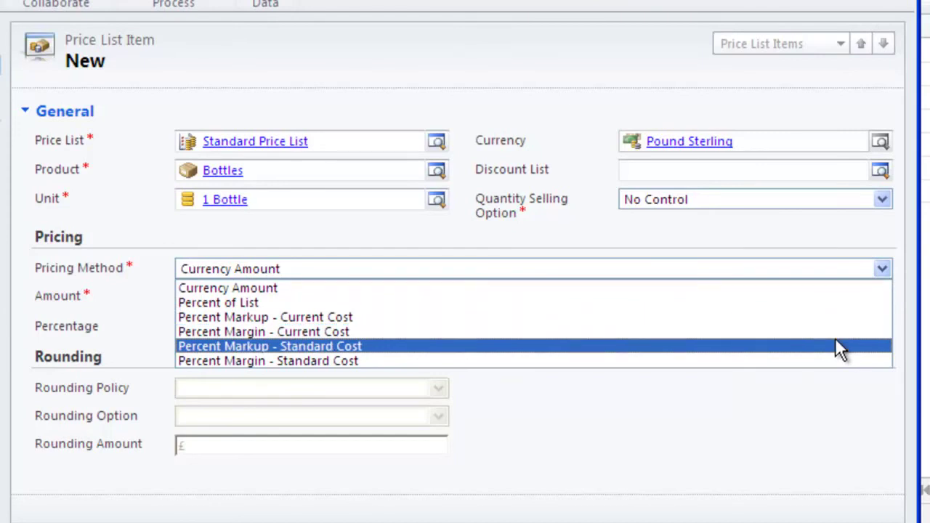
click(793, 387)
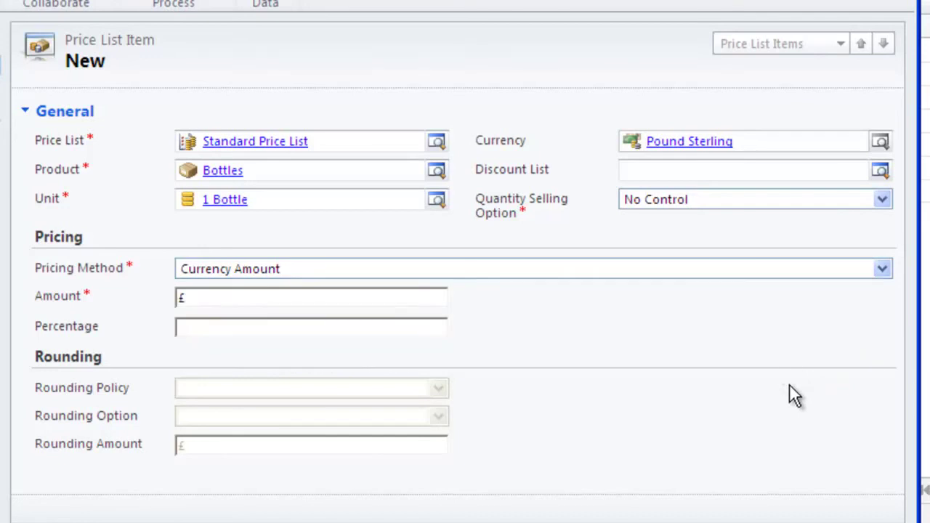
click(201, 298)
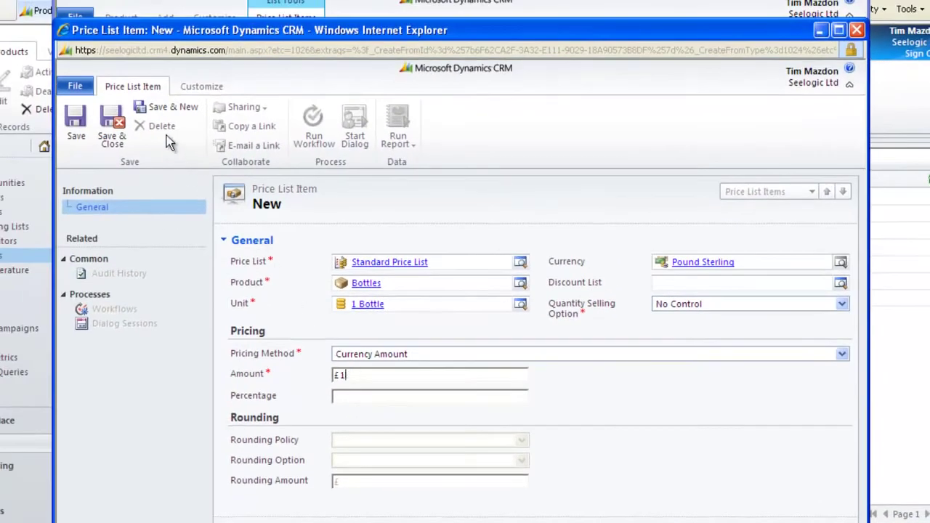
click(162, 108)
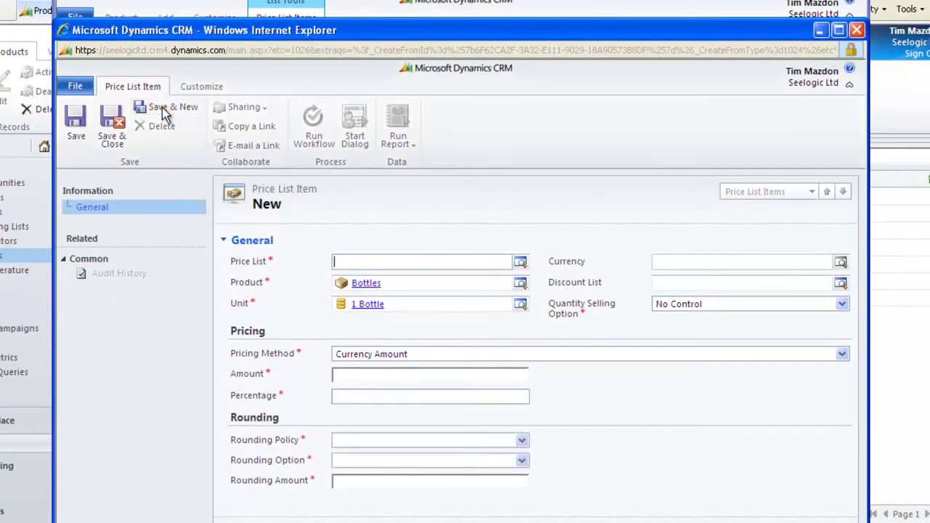
- Add a Standard Price List item for the 20 Bottle Pack unit at £18, and save it while starting another item
click(522, 264)
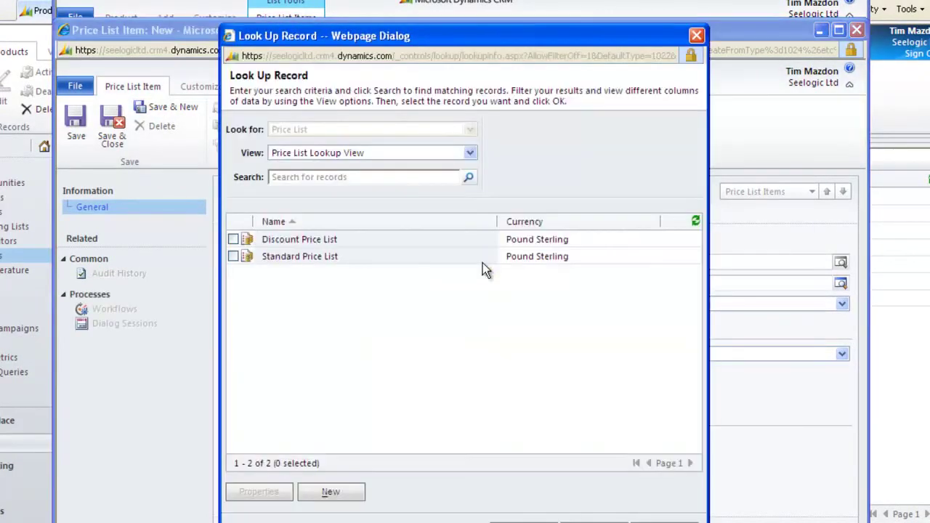
click(273, 264)
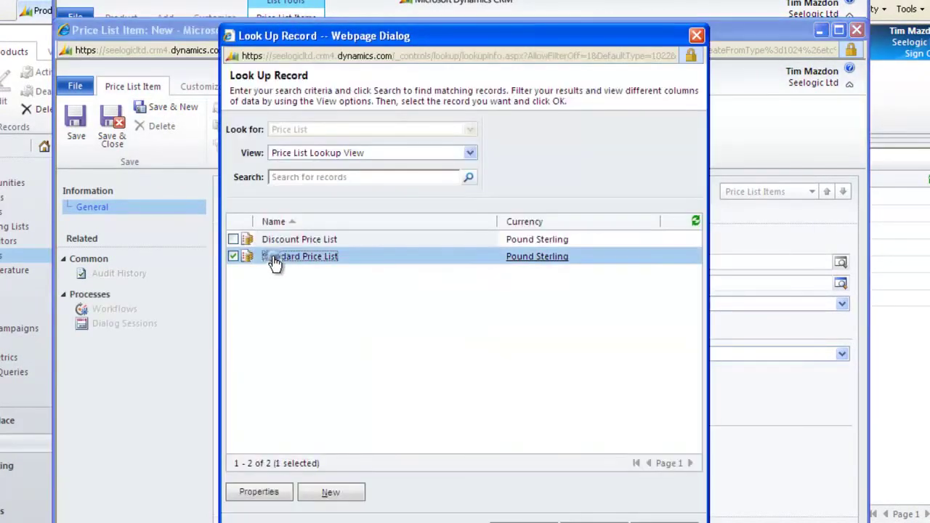
double_click(274, 263)
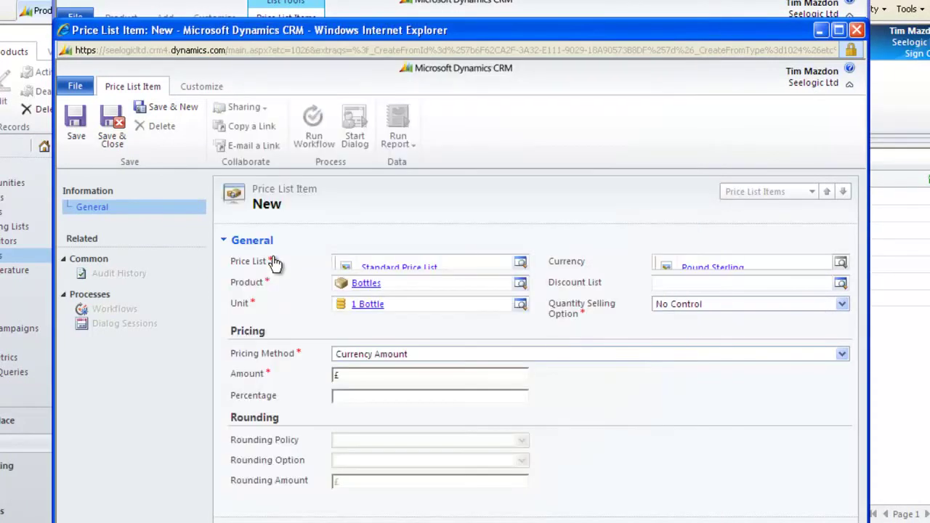
click(520, 307)
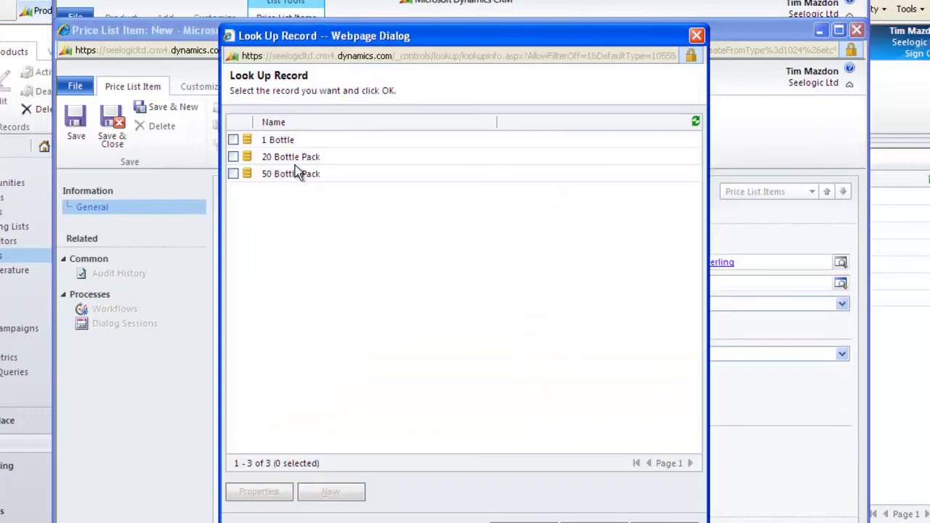
double_click(294, 163)
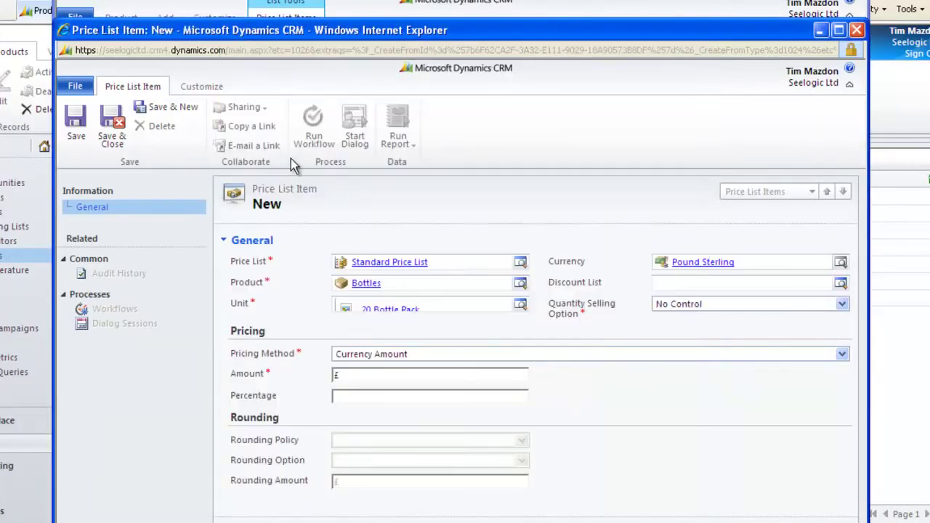
click(363, 376)
text(18)
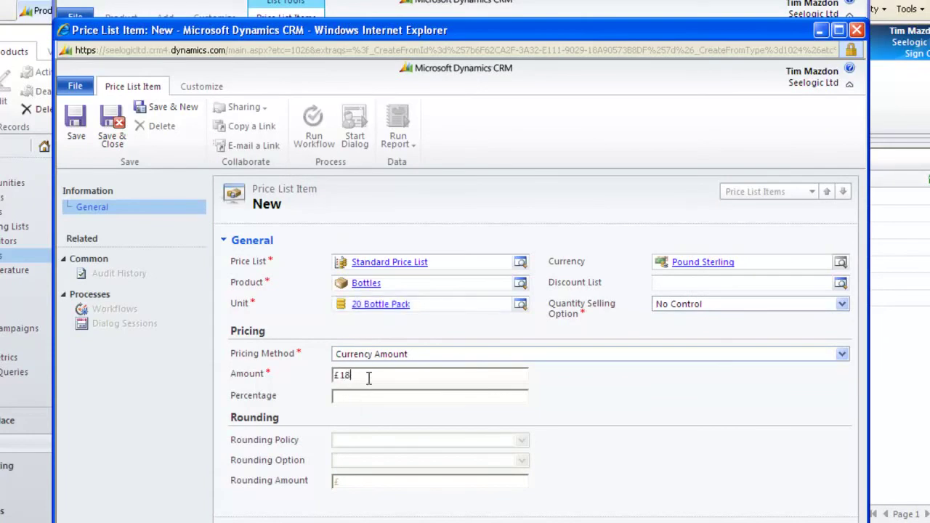
click(166, 108)
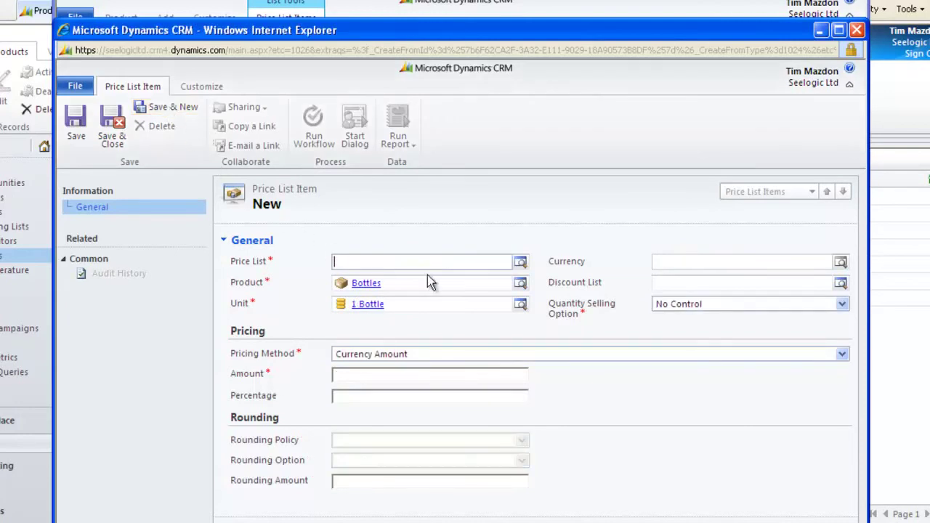
- Add a Standard Price List item for the 50 Bottle Pack unit at £40, then save and close it
click(521, 263)
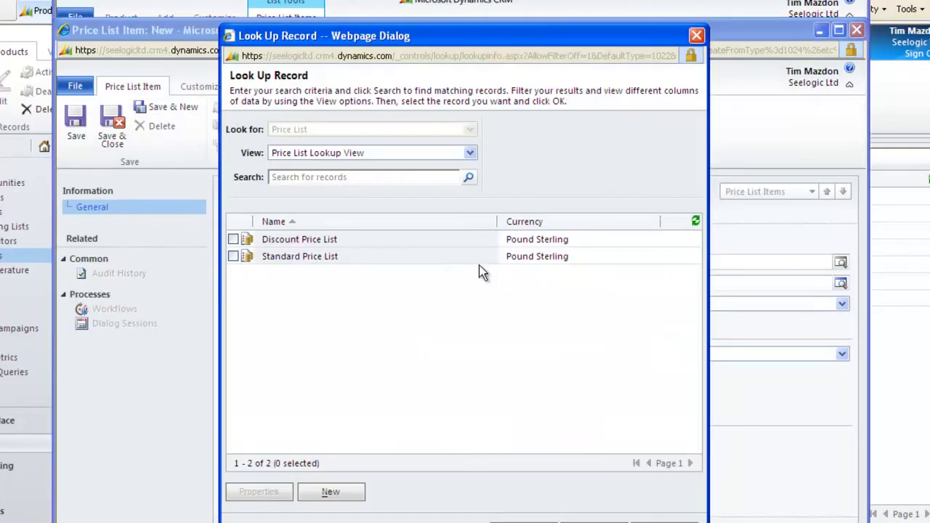
double_click(318, 258)
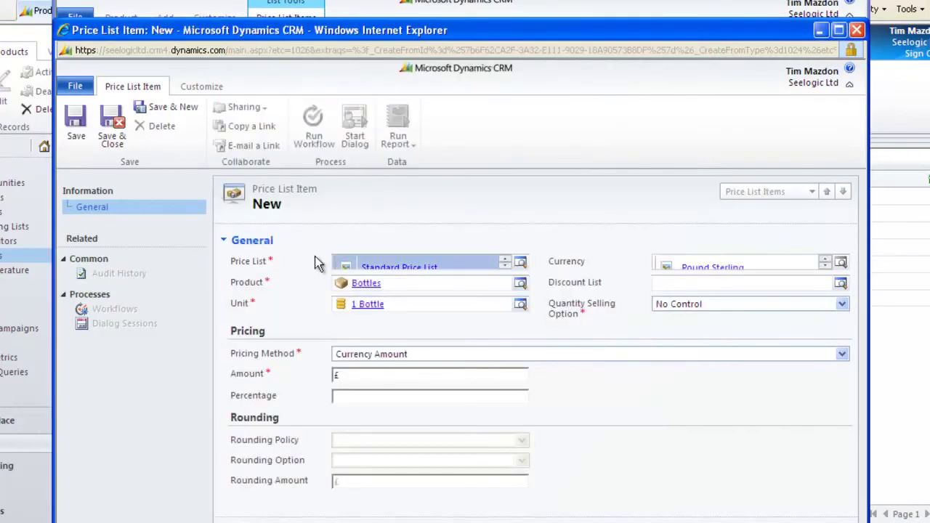
click(522, 306)
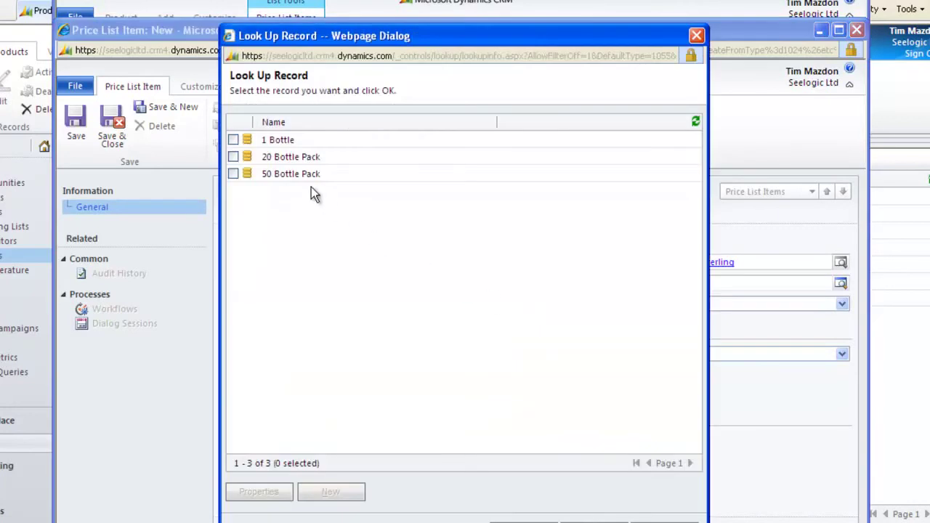
double_click(298, 181)
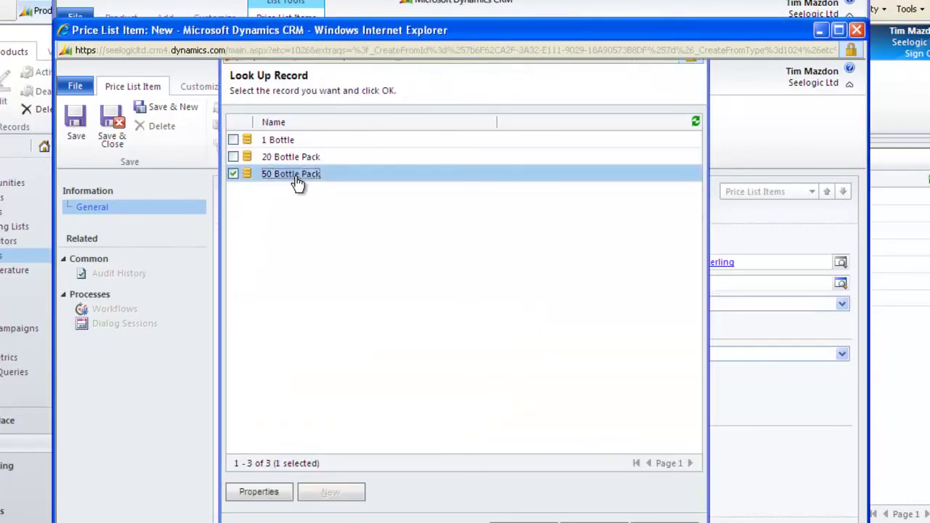
click(349, 377)
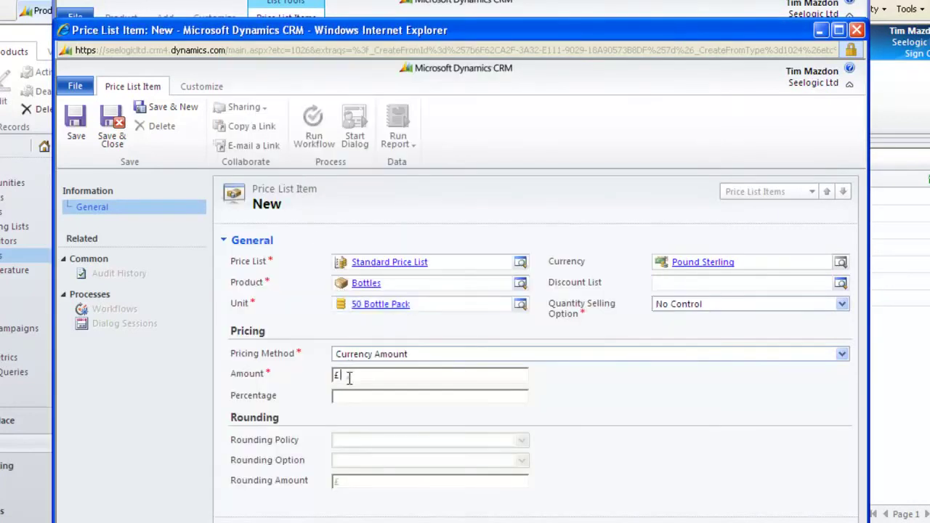
text(40)
click(113, 123)
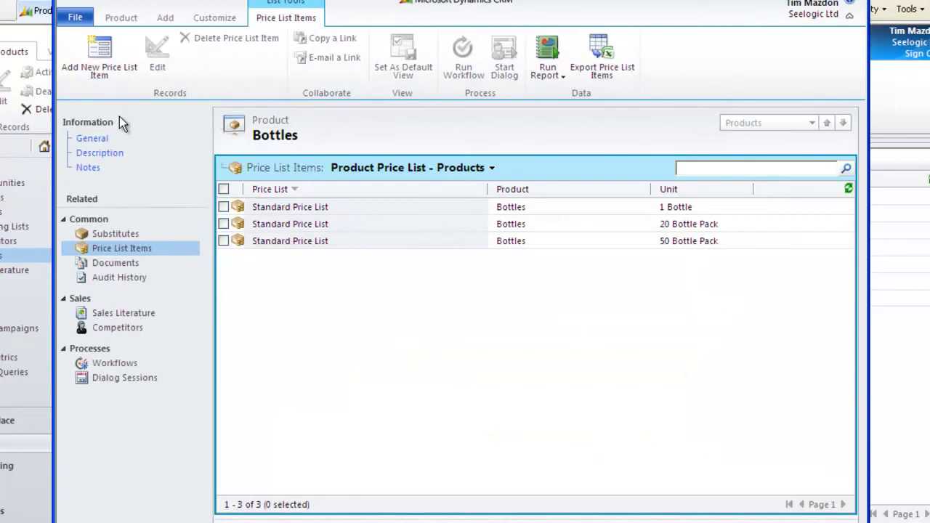
- Set the Bottles product's default price list to Standard Price List, then save and close the product
click(100, 234)
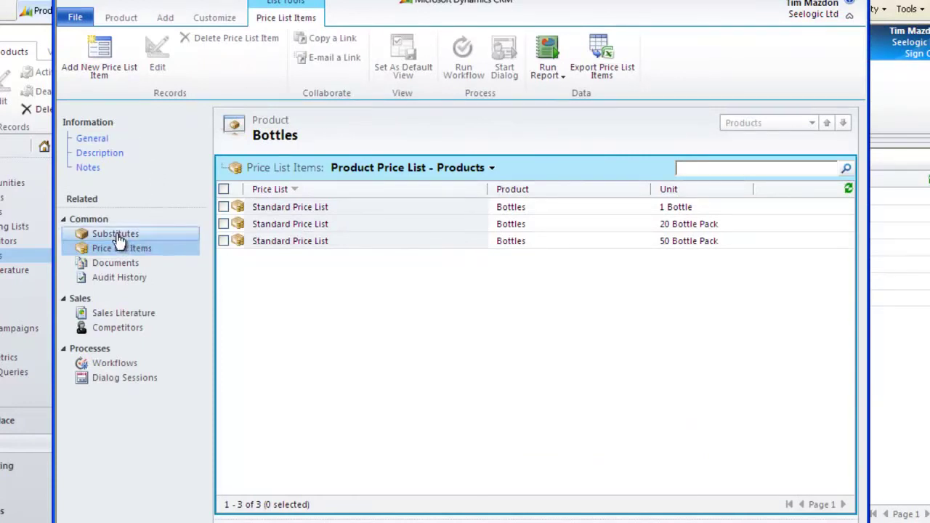
click(90, 139)
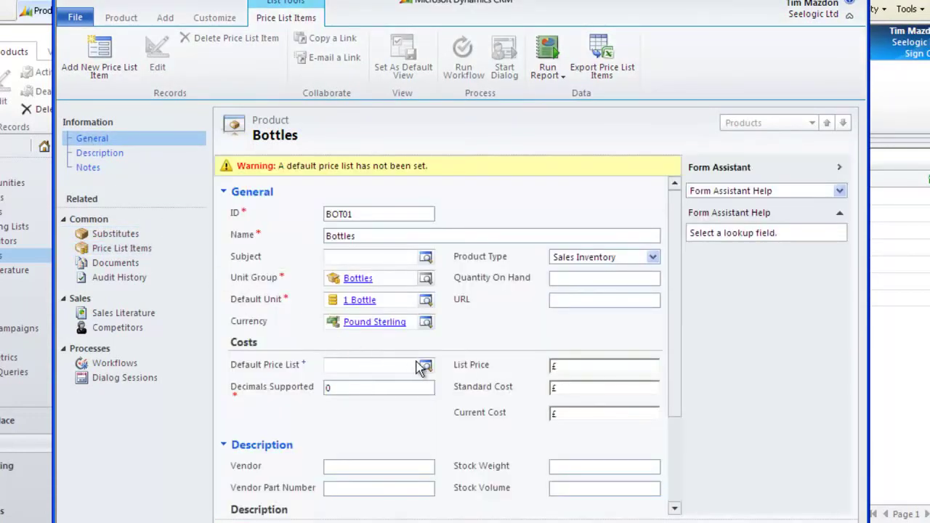
click(425, 368)
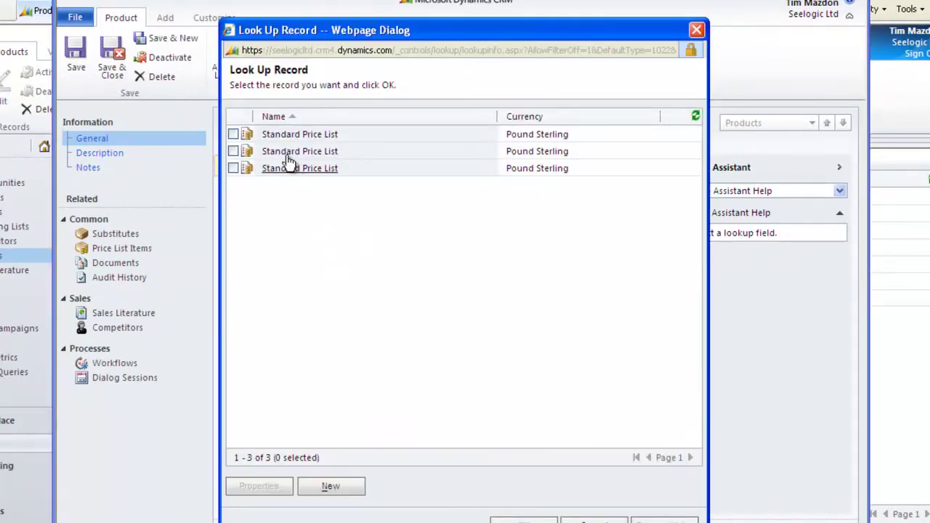
click(280, 134)
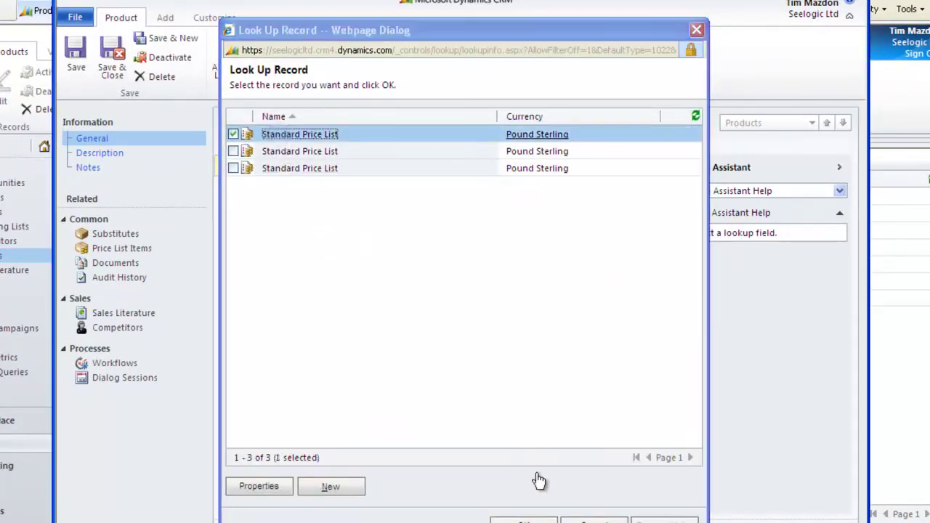
click(523, 518)
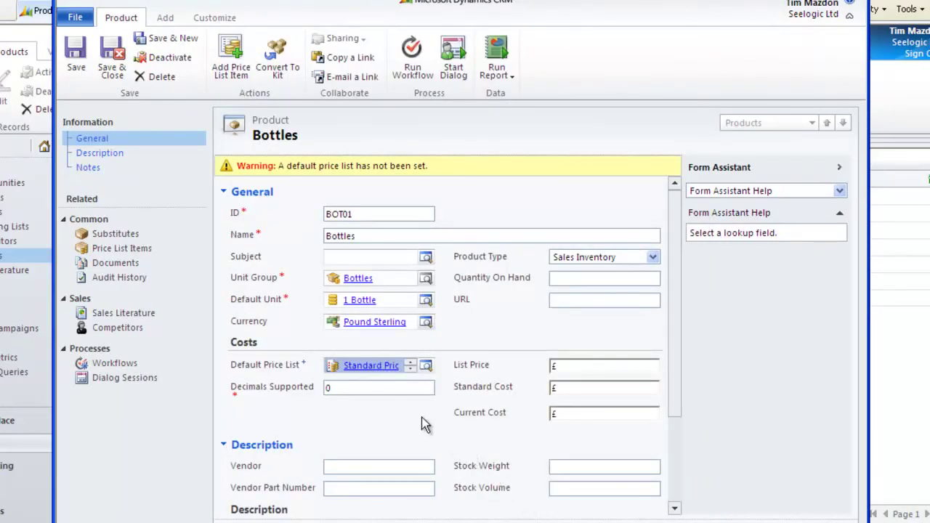
click(113, 64)
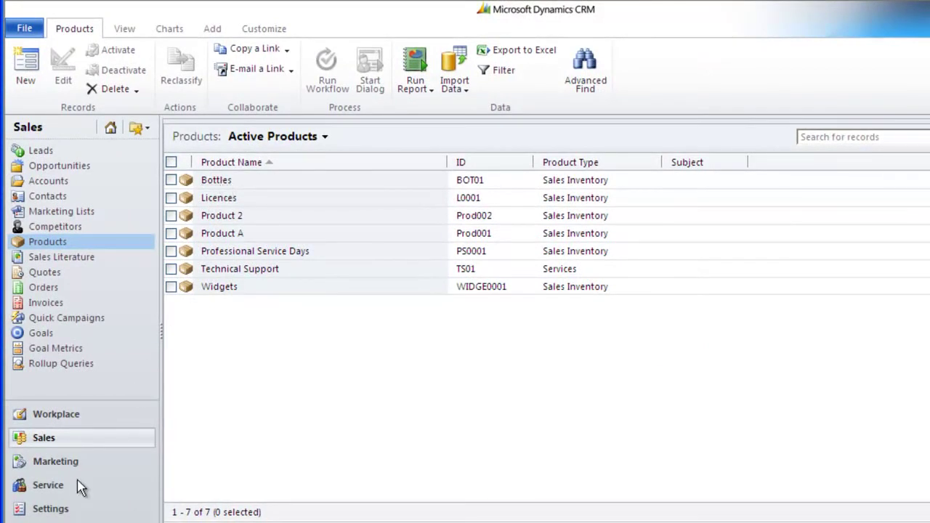
- Open the Standard Price List from the product catalog settings, check its price list items for the Bottles entries, and close it
click(51, 510)
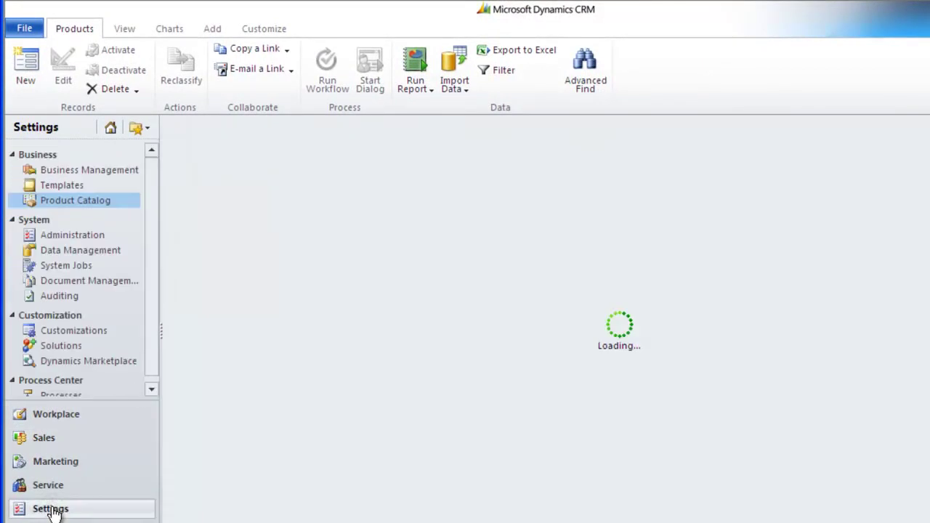
click(268, 324)
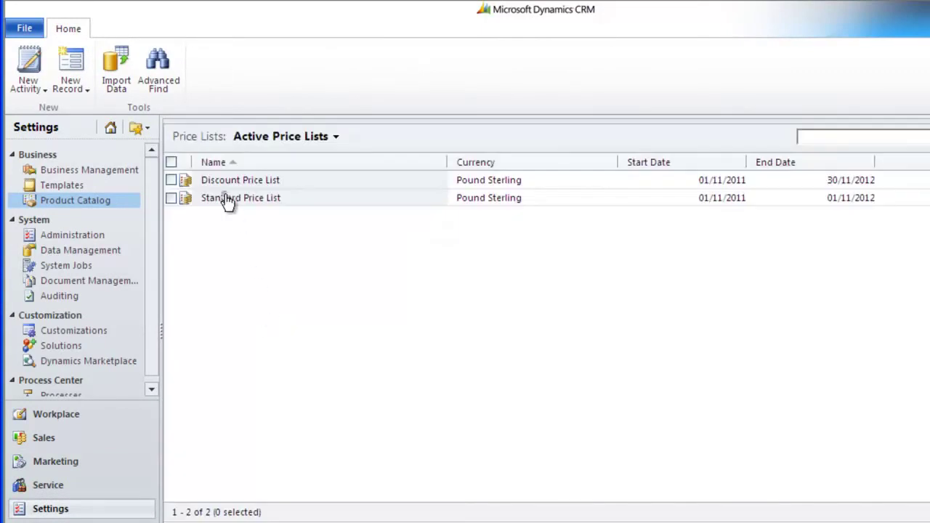
double_click(227, 201)
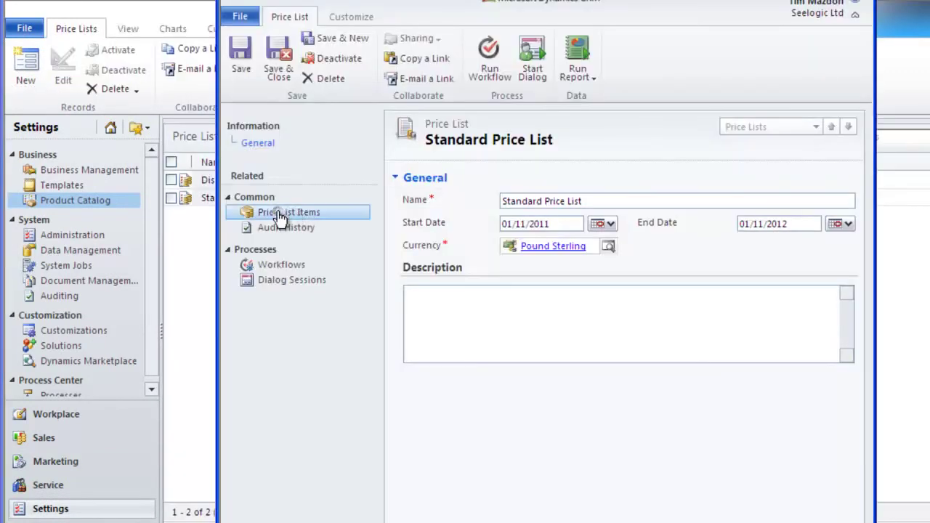
click(276, 213)
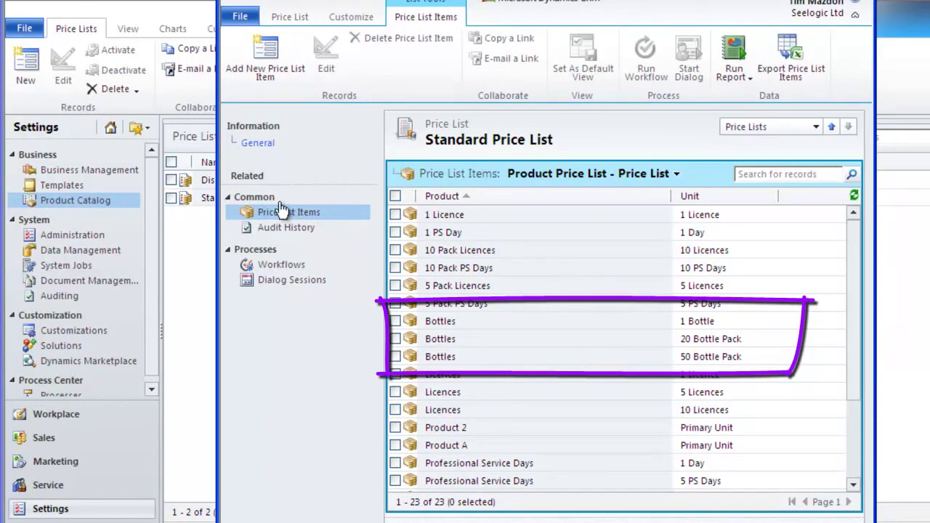
click(258, 144)
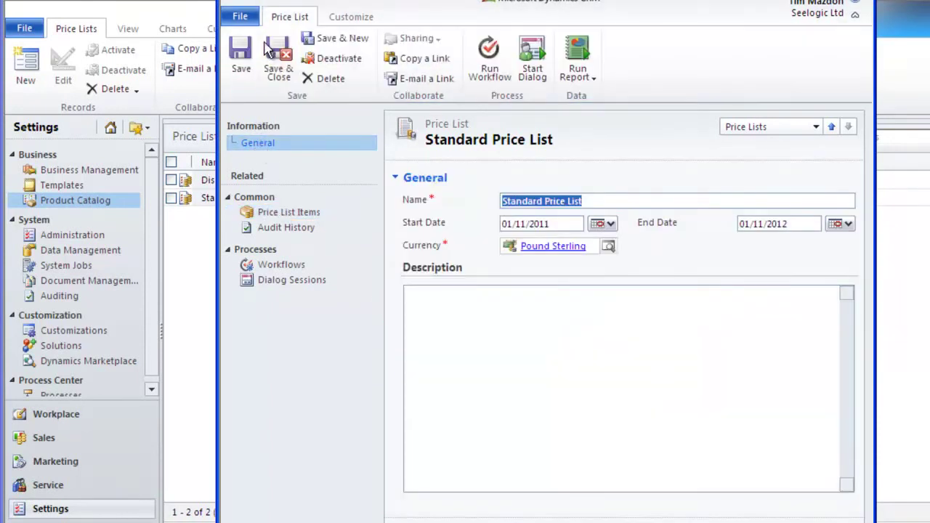
click(278, 51)
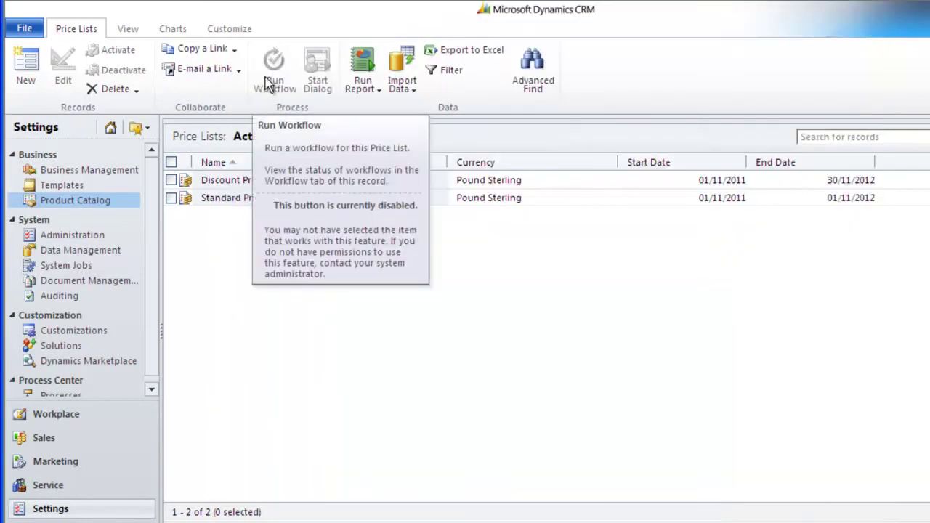
- Create a discount list named Bottle Discount of type Percentage in the product catalog
click(105, 210)
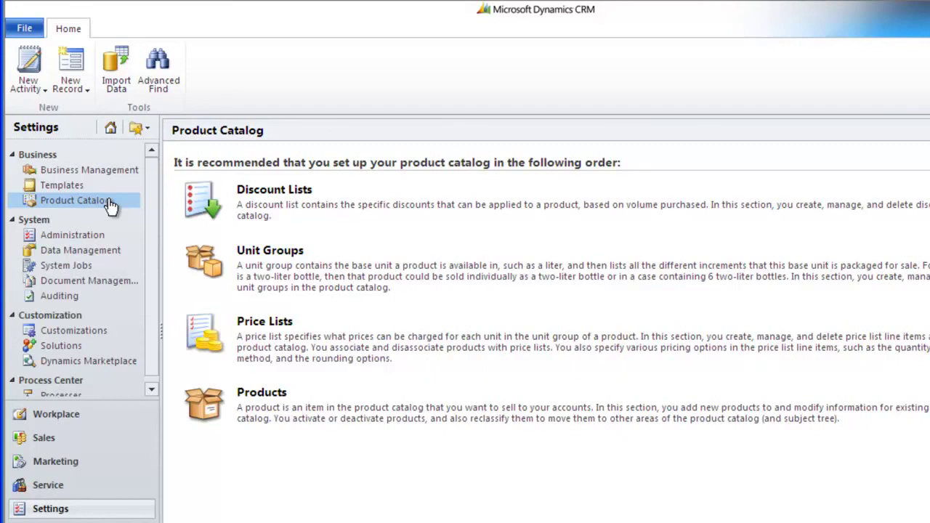
click(109, 206)
click(266, 192)
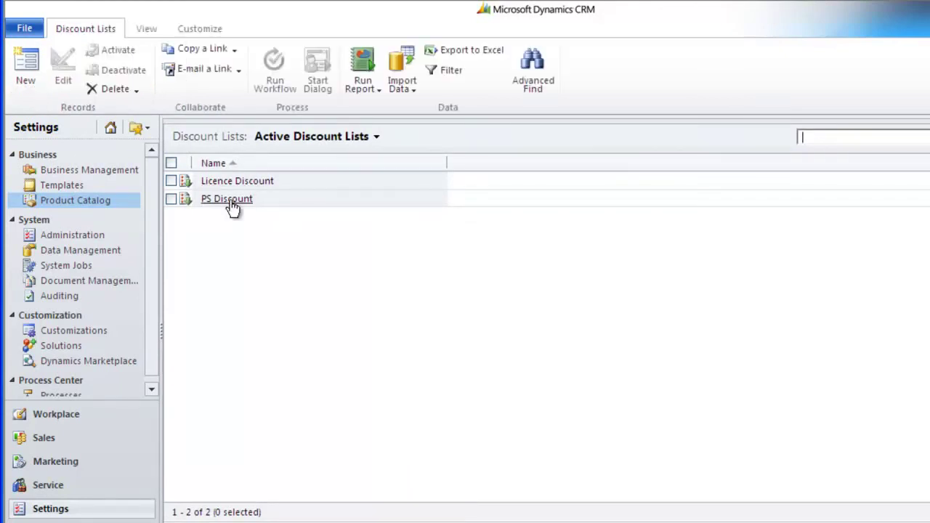
click(29, 66)
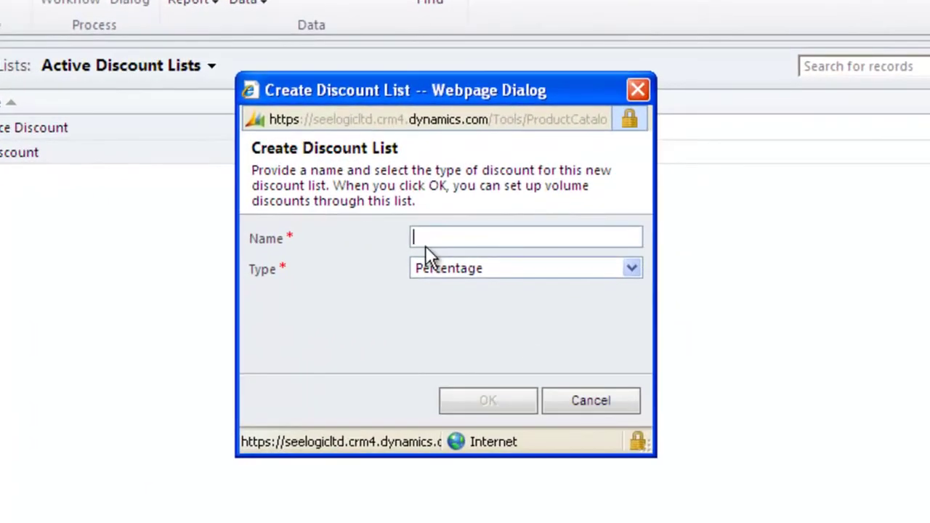
text(Bottle Discount)
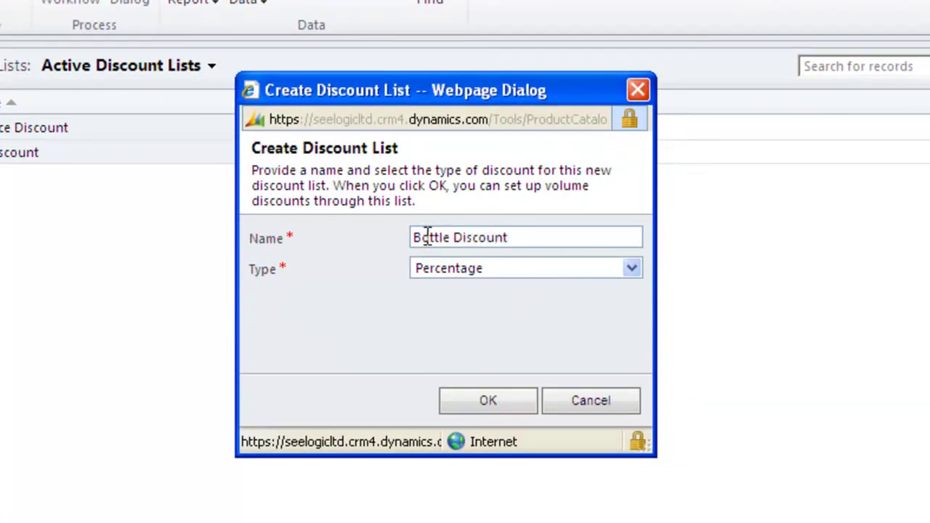
click(632, 269)
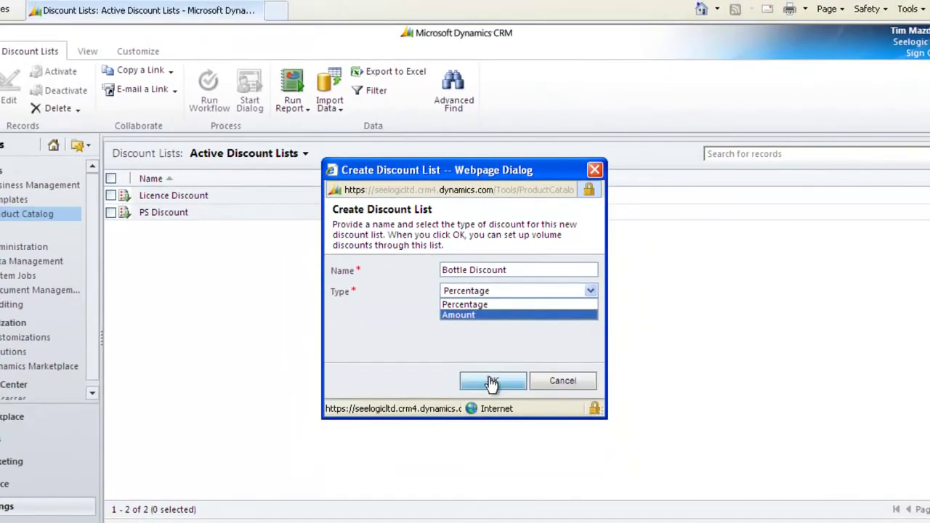
click(492, 381)
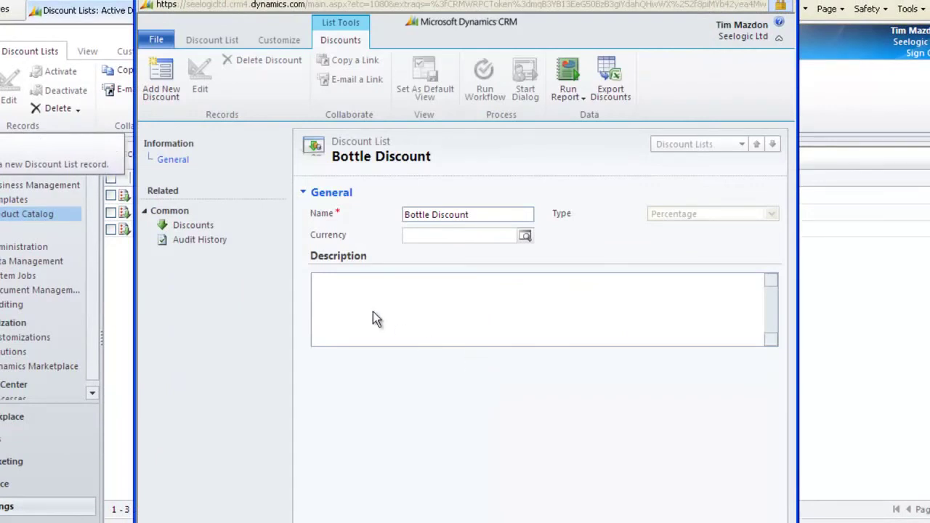
- Add a 5 percent discount for quantities 1001 to 1000000 to Bottle Discount, then save and close the discount and its list
click(191, 227)
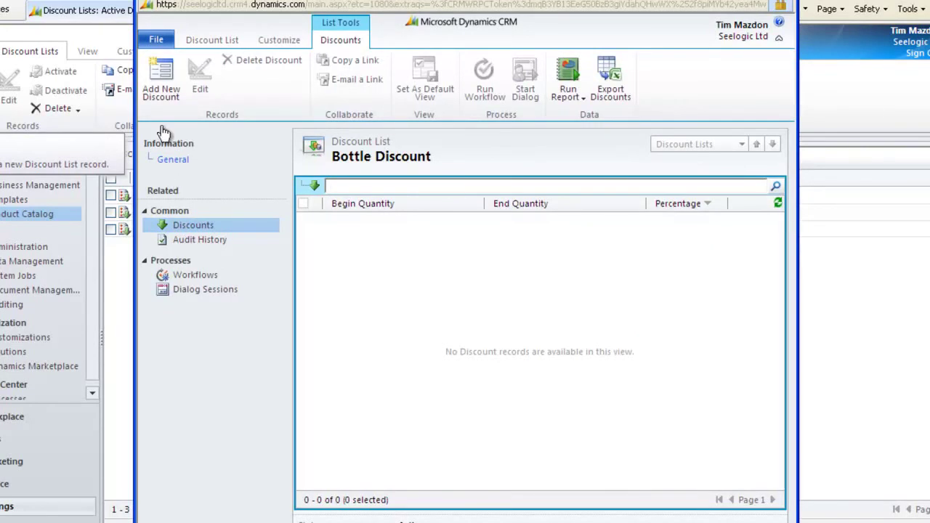
click(160, 71)
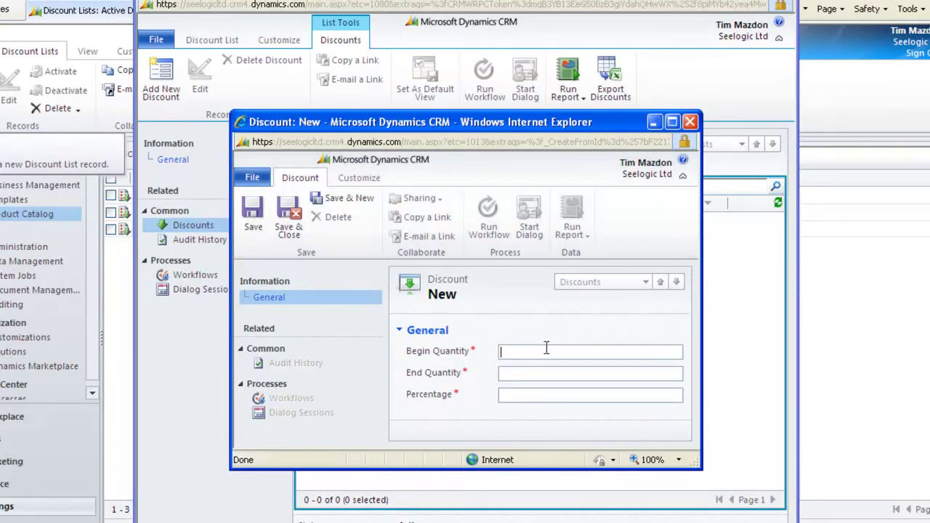
text(1001)
click(526, 372)
text(1000000)
click(525, 394)
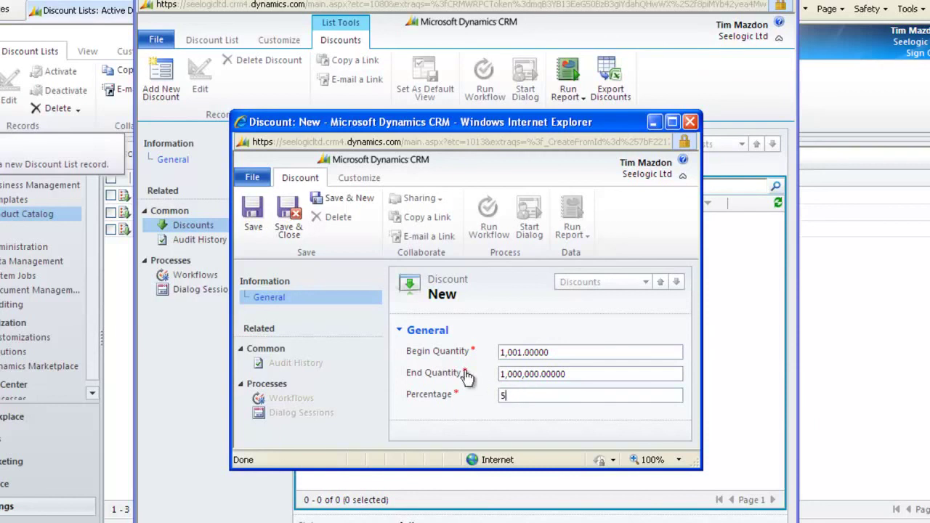
click(292, 216)
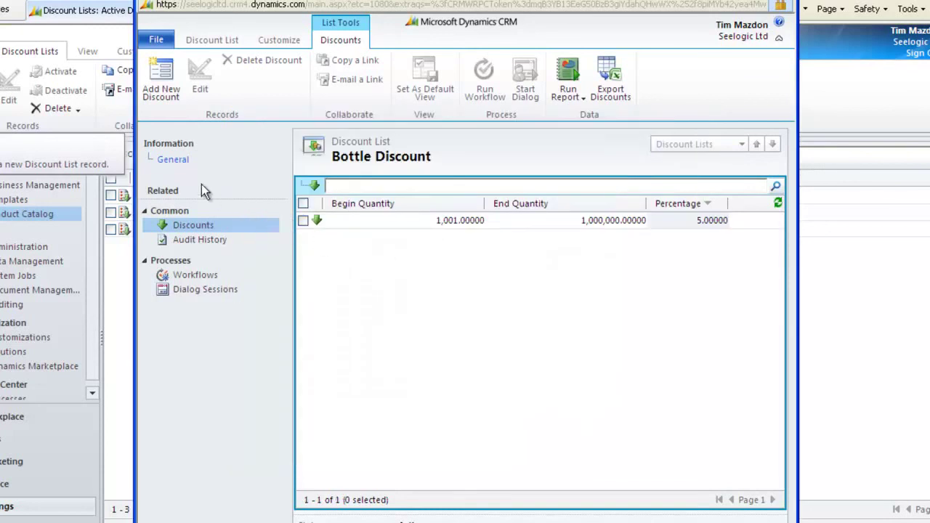
click(176, 161)
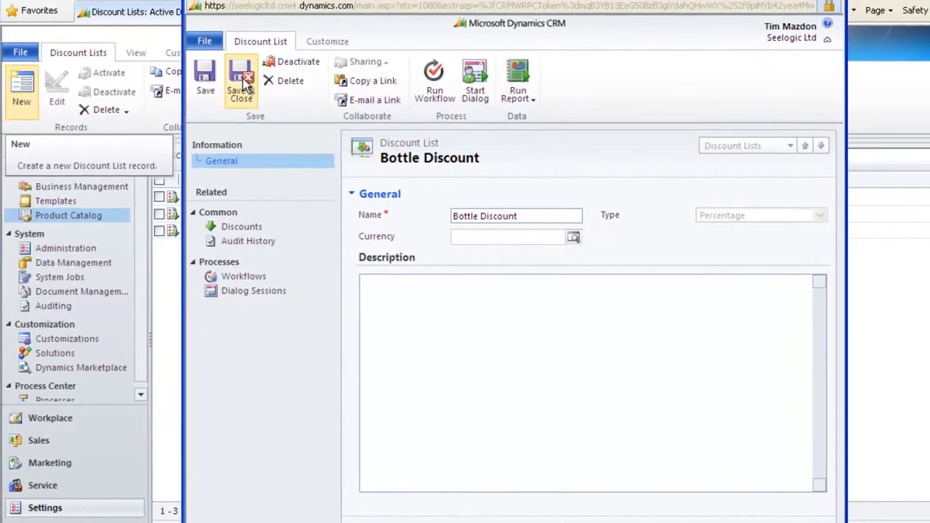
click(245, 86)
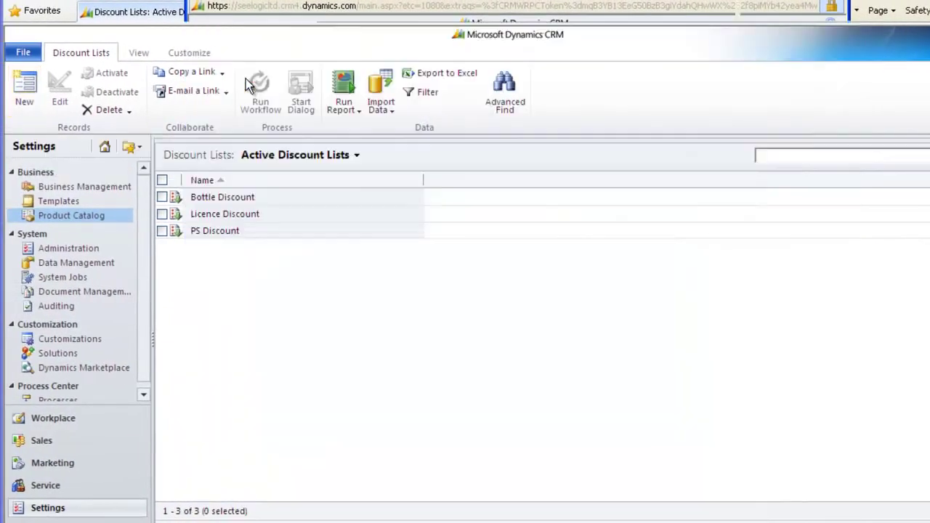
- Assign the Bottle Discount list to the Bottles product's 1 Bottle price list item, save and close it, and close the product
click(59, 215)
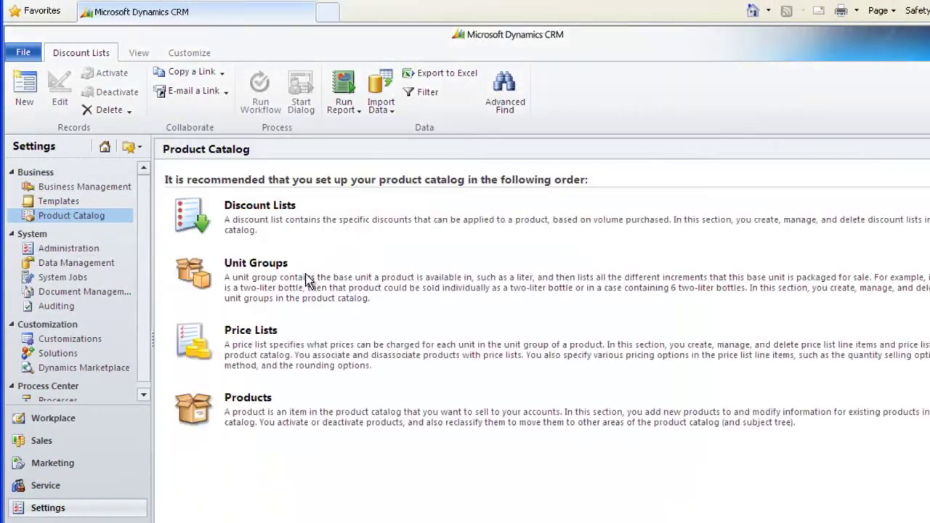
click(247, 400)
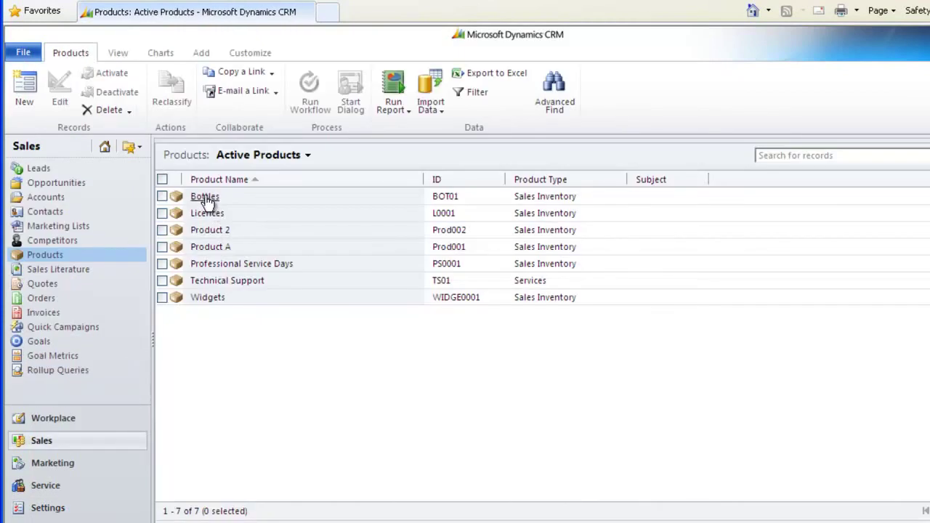
click(205, 197)
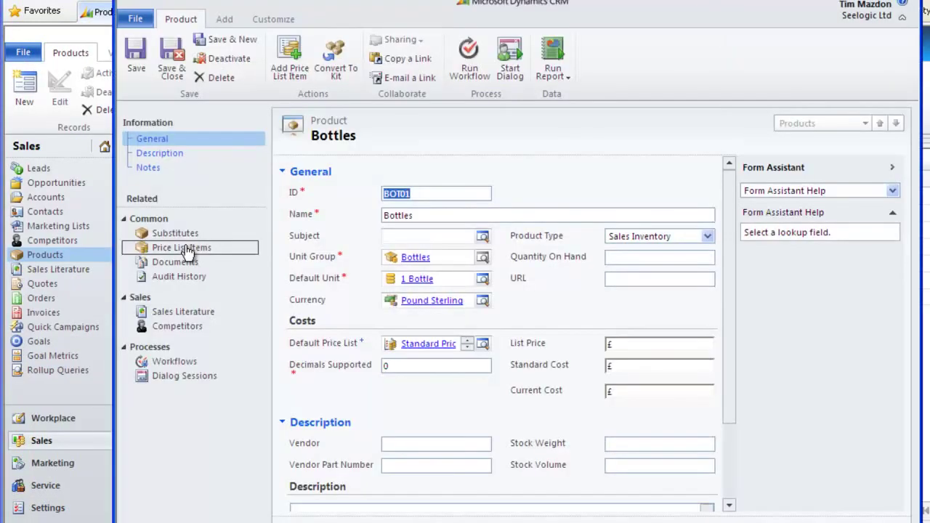
click(187, 249)
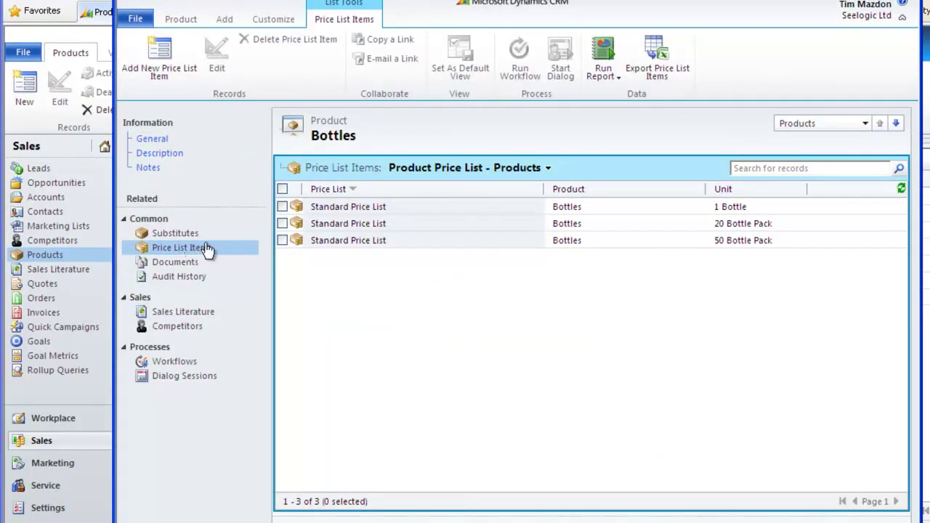
click(282, 207)
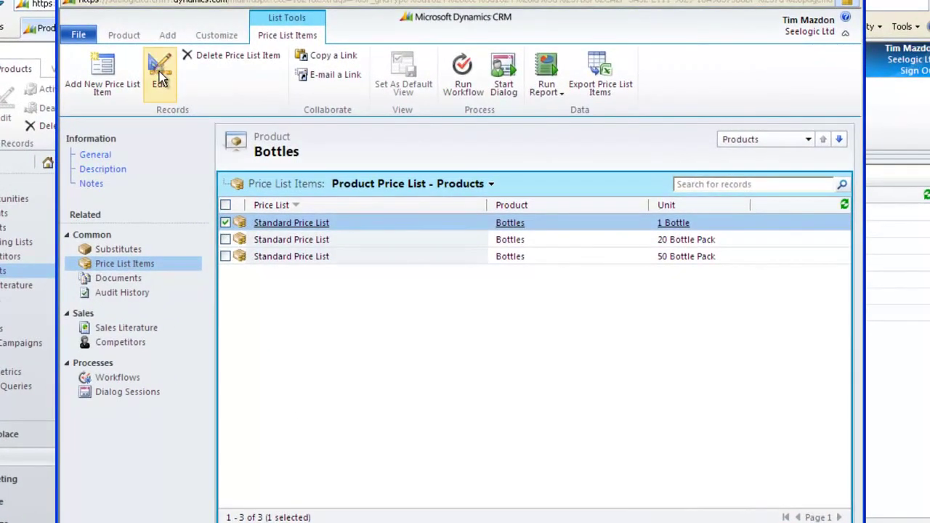
click(161, 77)
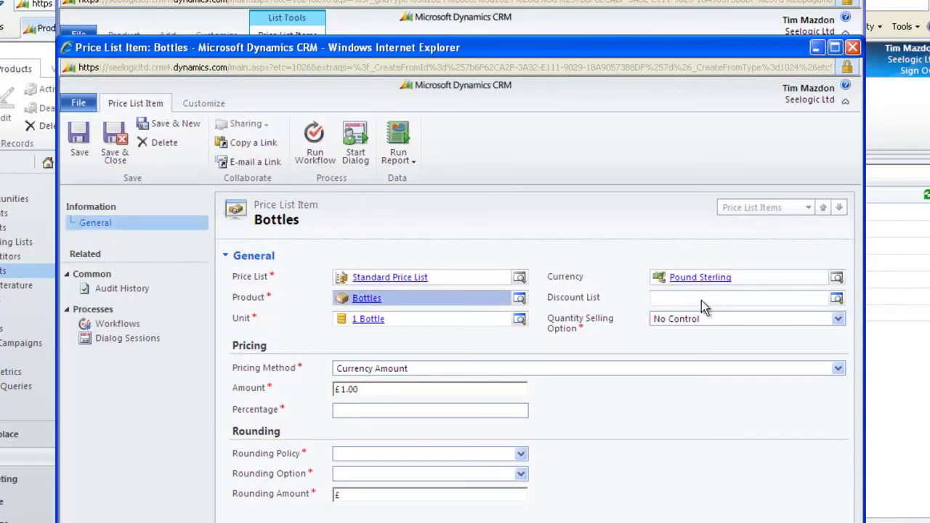
click(837, 301)
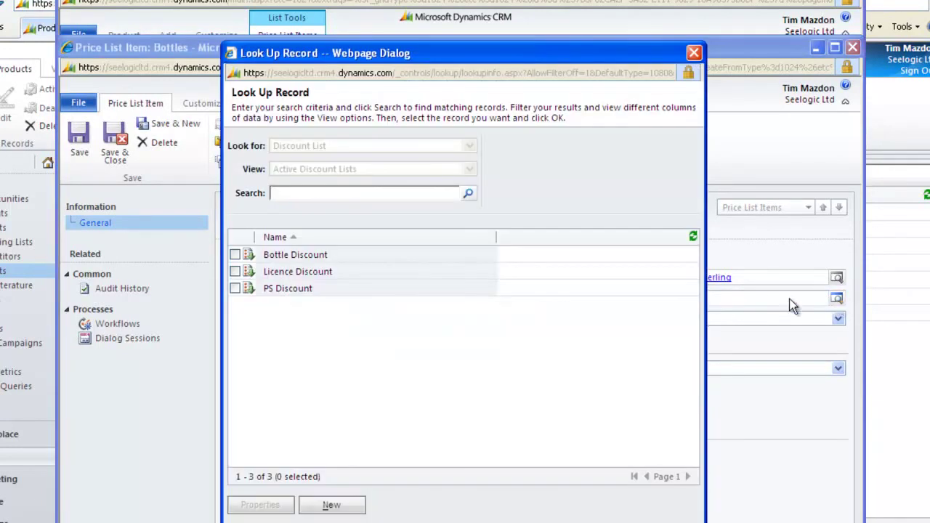
click(305, 256)
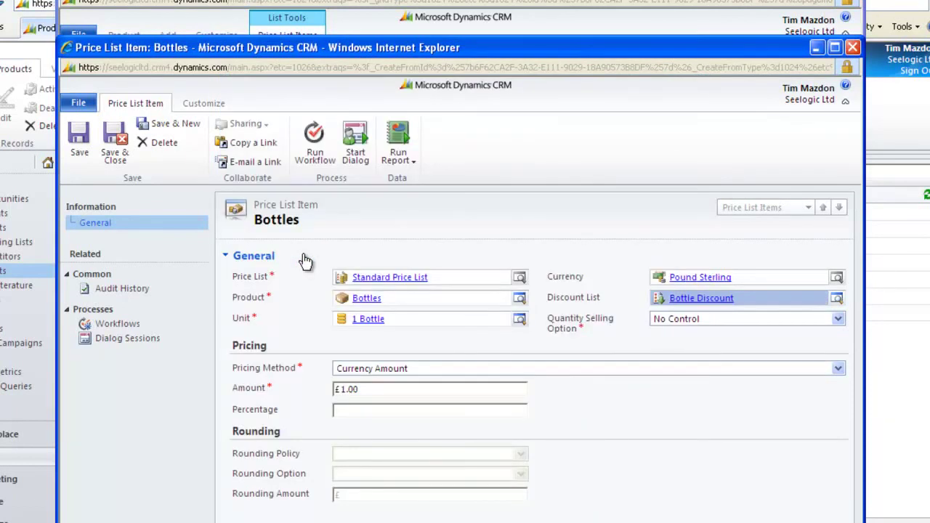
click(114, 143)
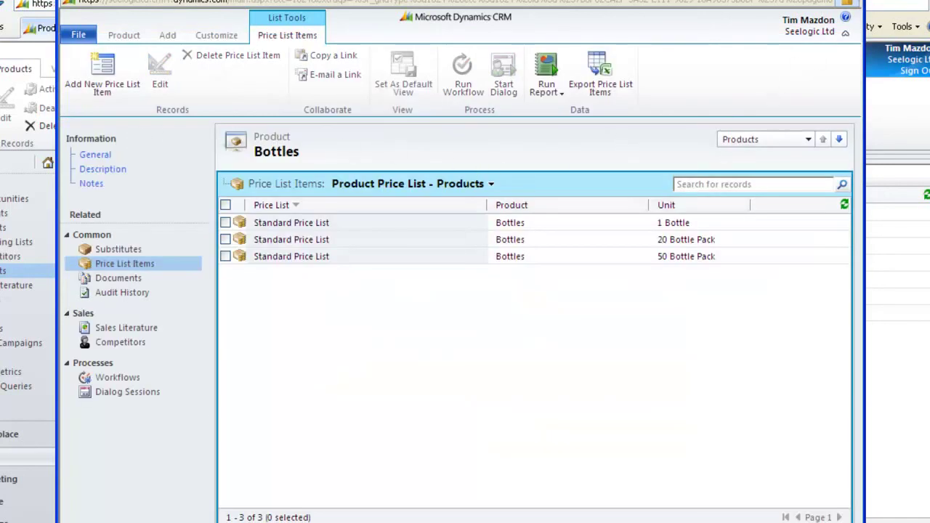
click(853, 1)
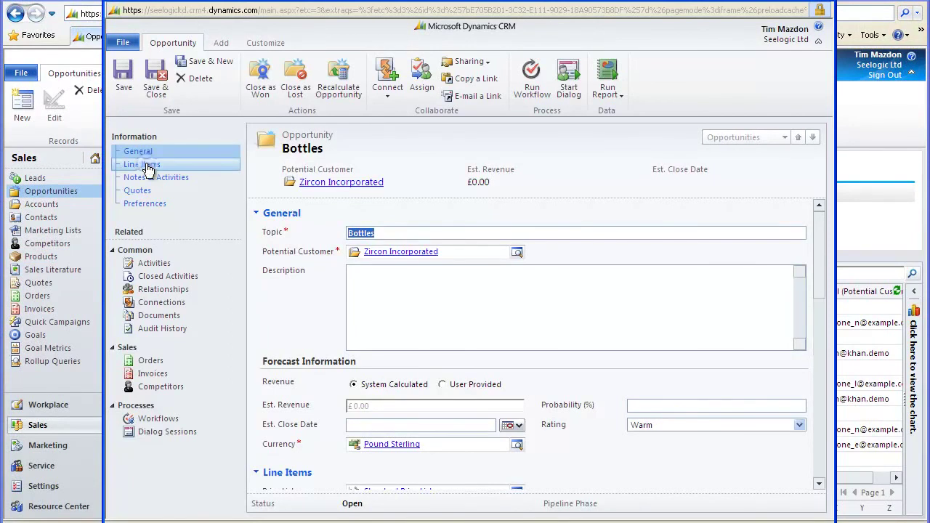
- Start a new opportunity product in the Bottles opportunity's line items and choose Bottles as the existing product
click(147, 167)
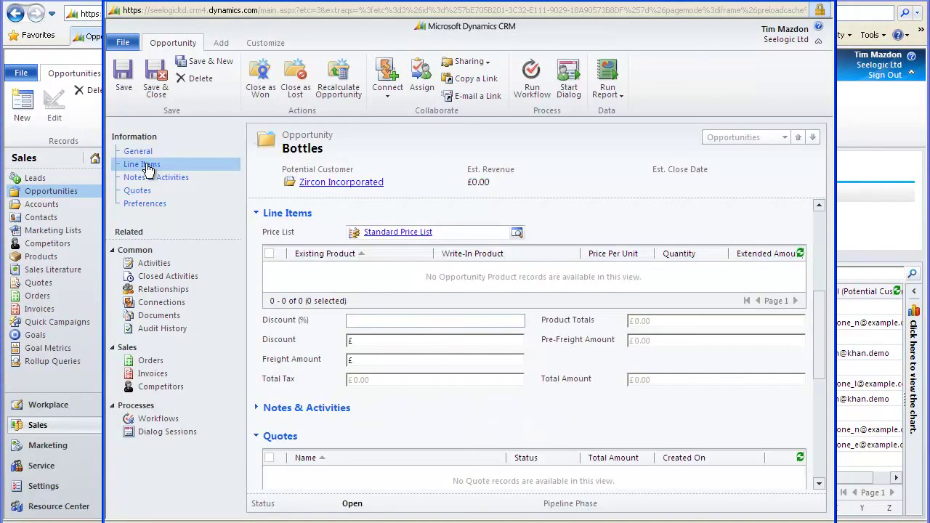
click(363, 282)
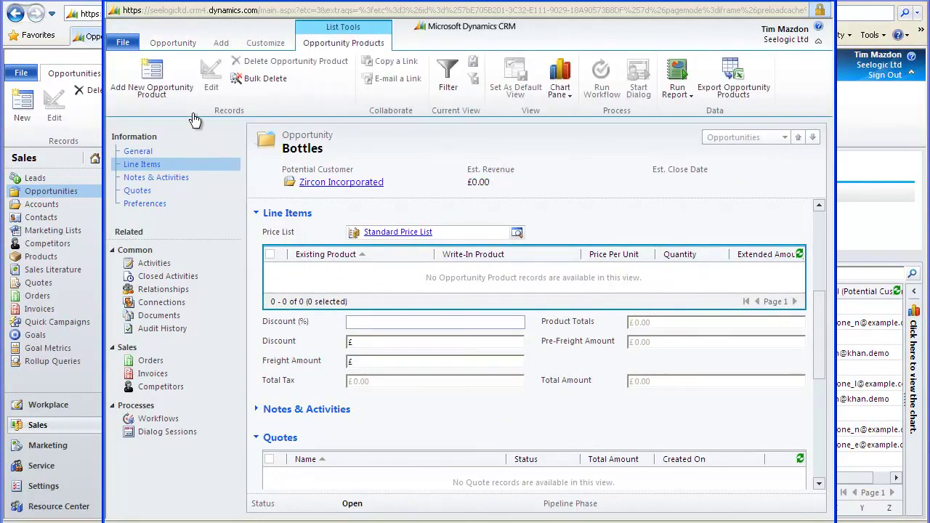
click(156, 78)
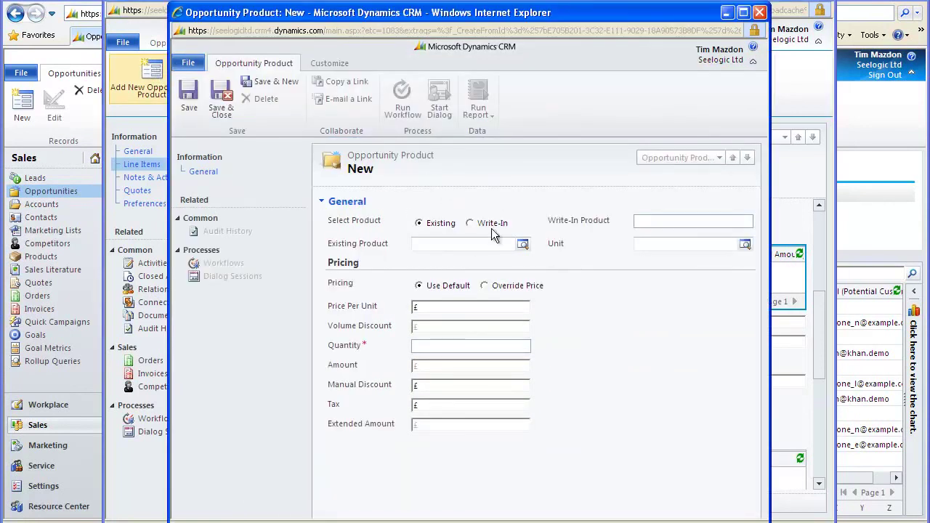
click(522, 246)
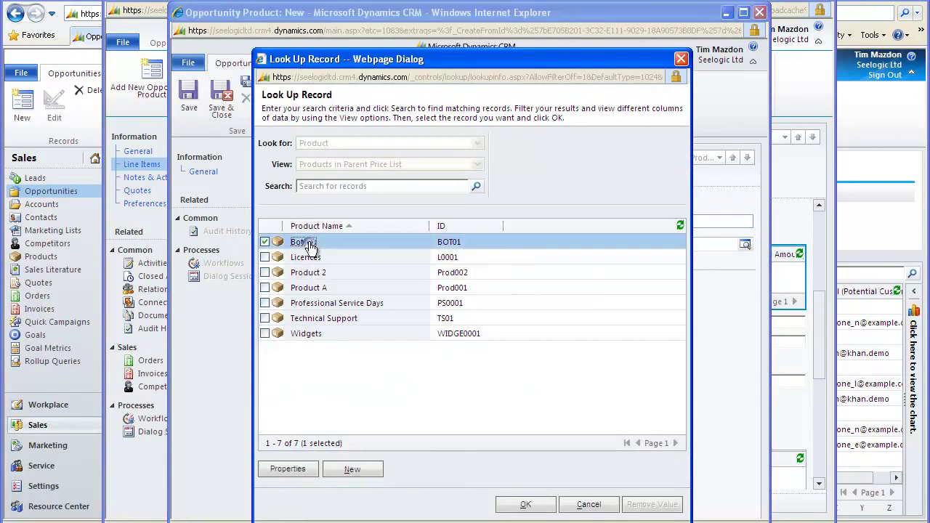
double_click(302, 243)
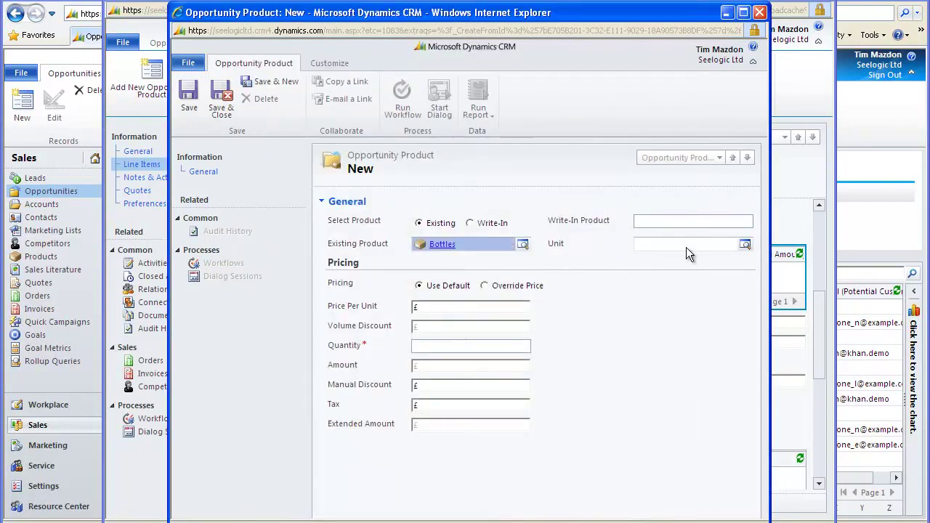
- Set the opportunity product's unit to 1 Bottle and its quantity to 1500, and save and close it
click(746, 247)
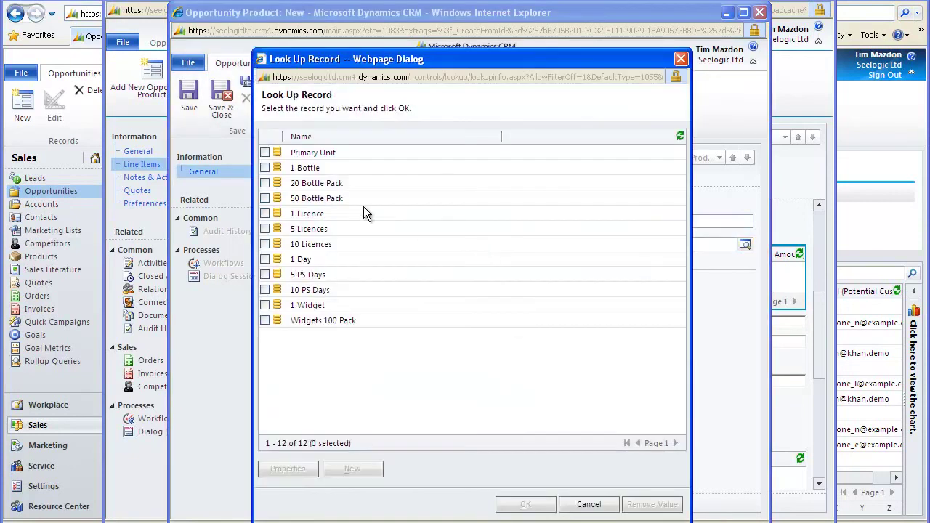
click(308, 172)
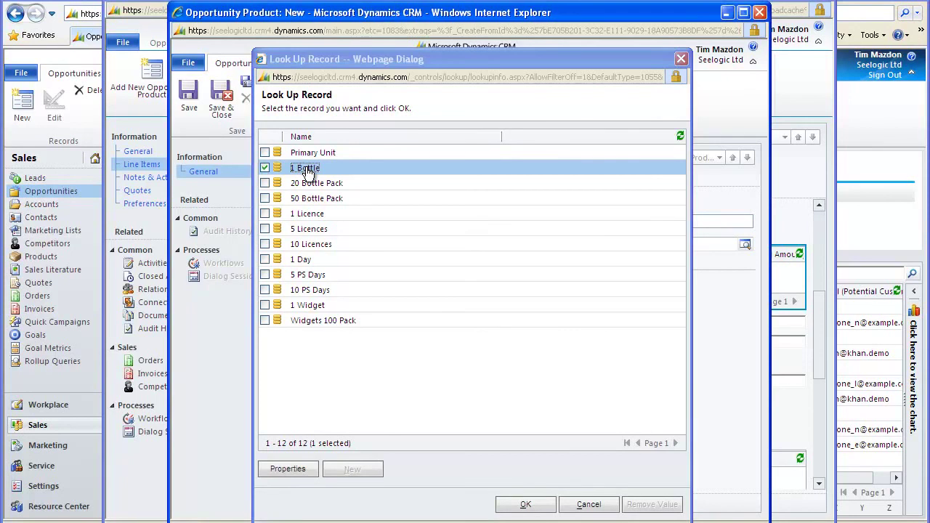
double_click(306, 168)
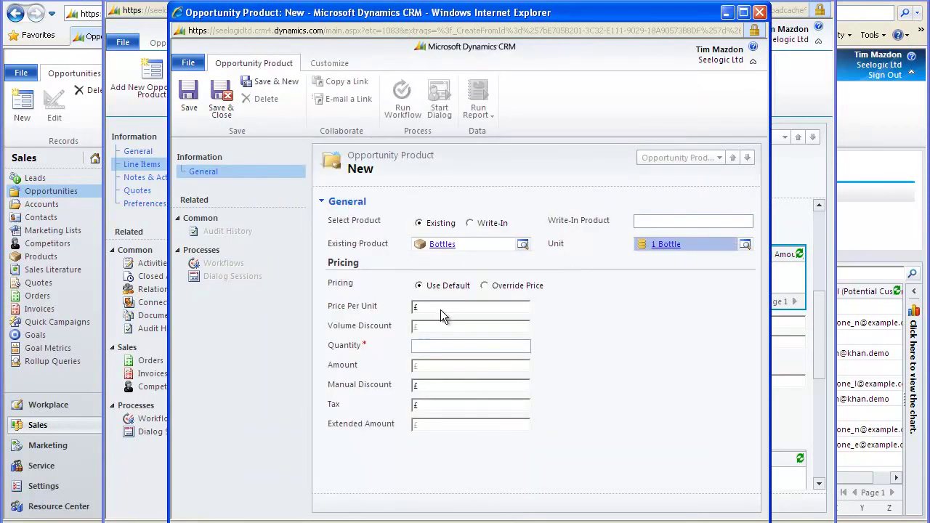
click(428, 346)
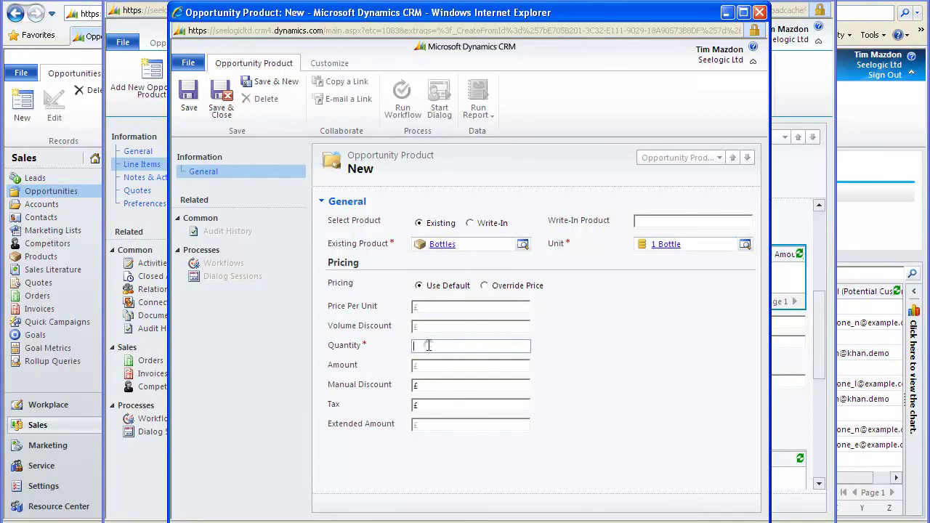
text(1500)
click(223, 100)
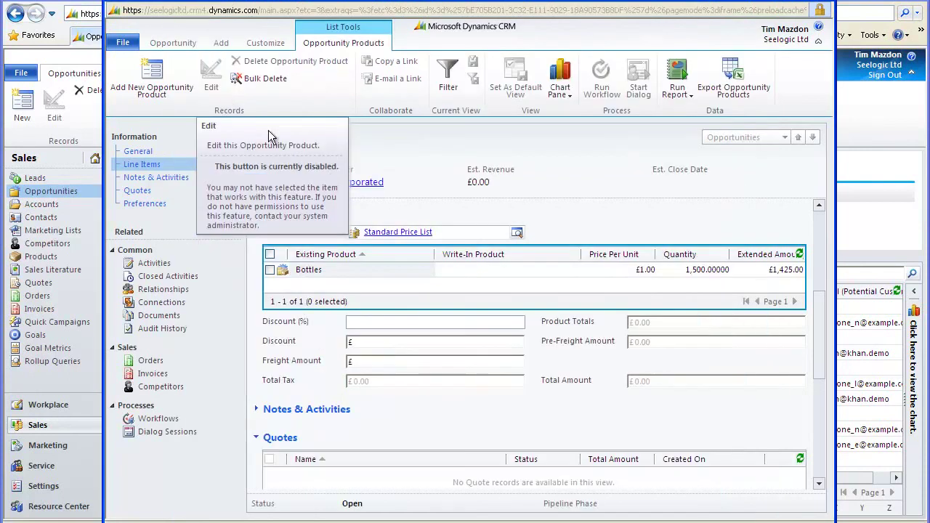